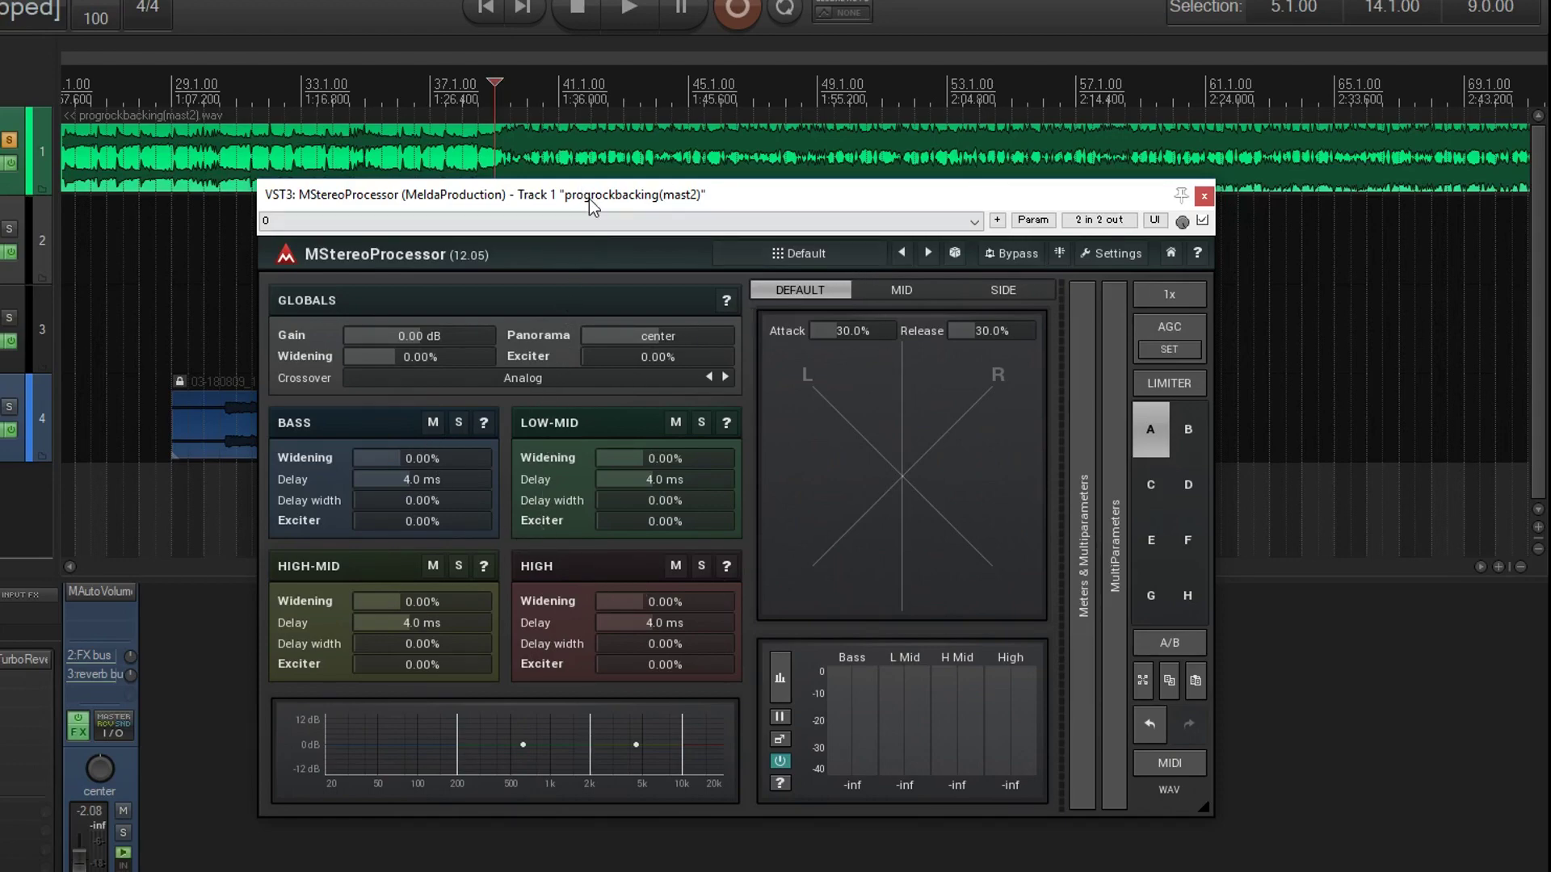
- Audition the backing track through the plugin, first normally and then with Mid-only monitoring
{"action": "left_click_drag", "start_coordinate": [581, 205], "coordinate": [582, 248]}
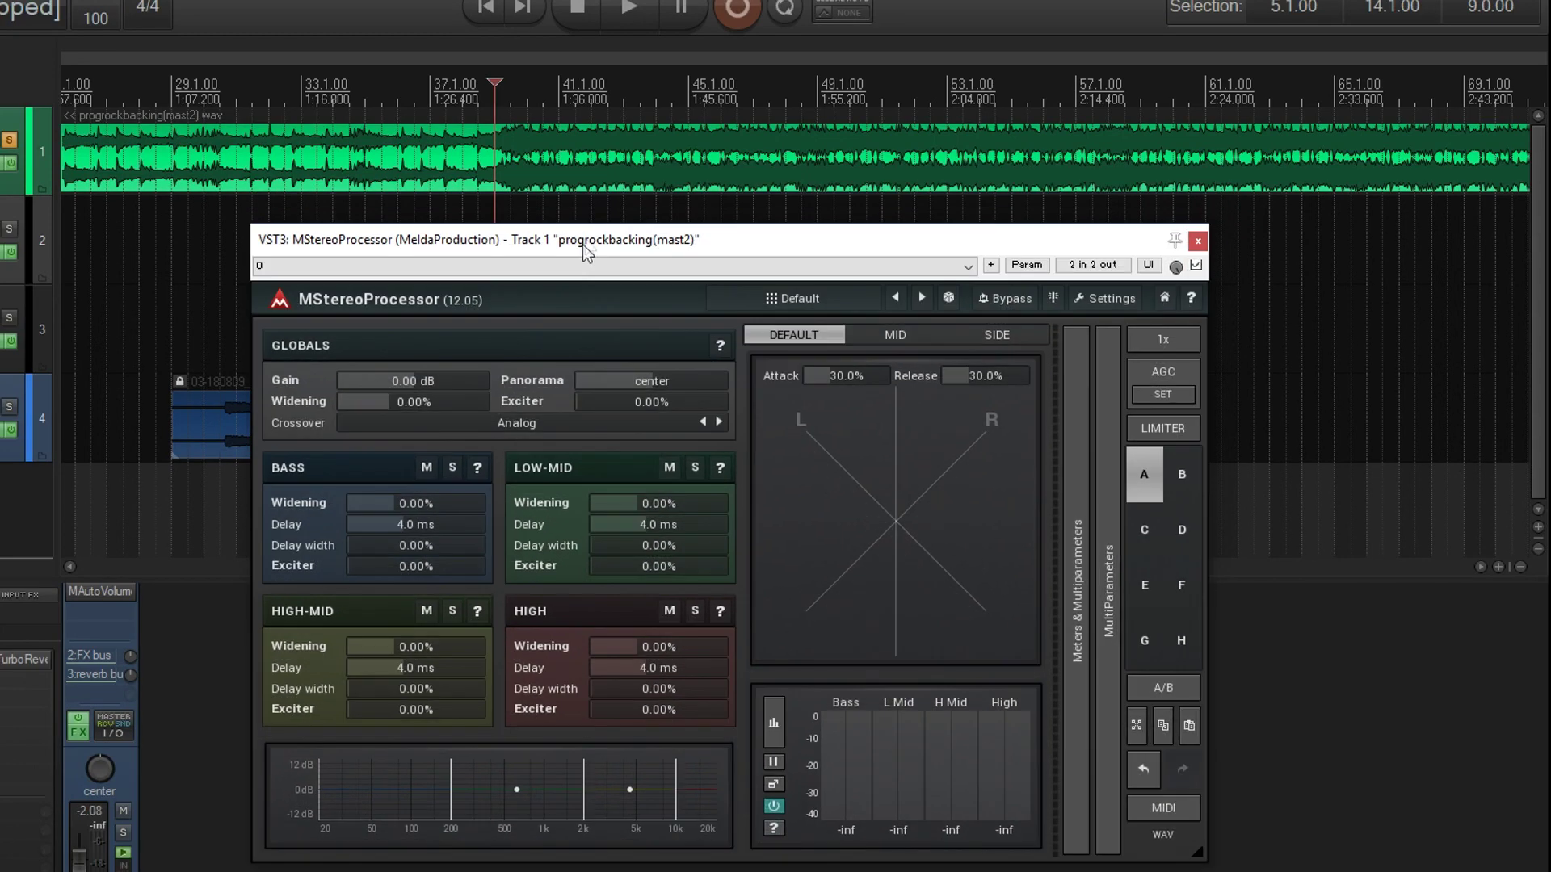
{"action": "left_click", "coordinate": [630, 10]}
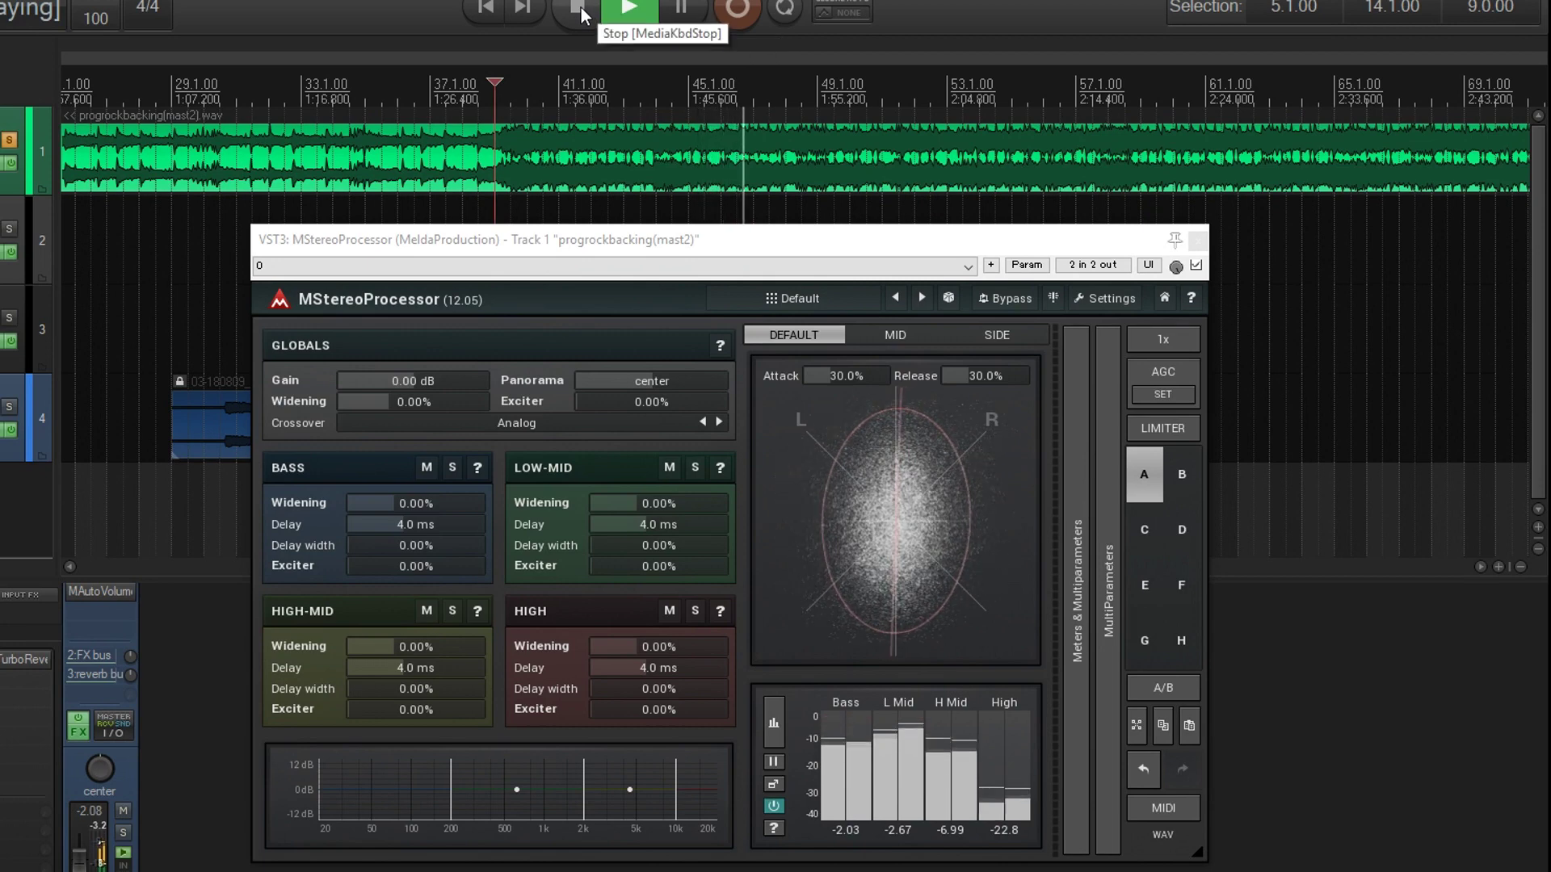
{"action": "left_click", "coordinate": [578, 10]}
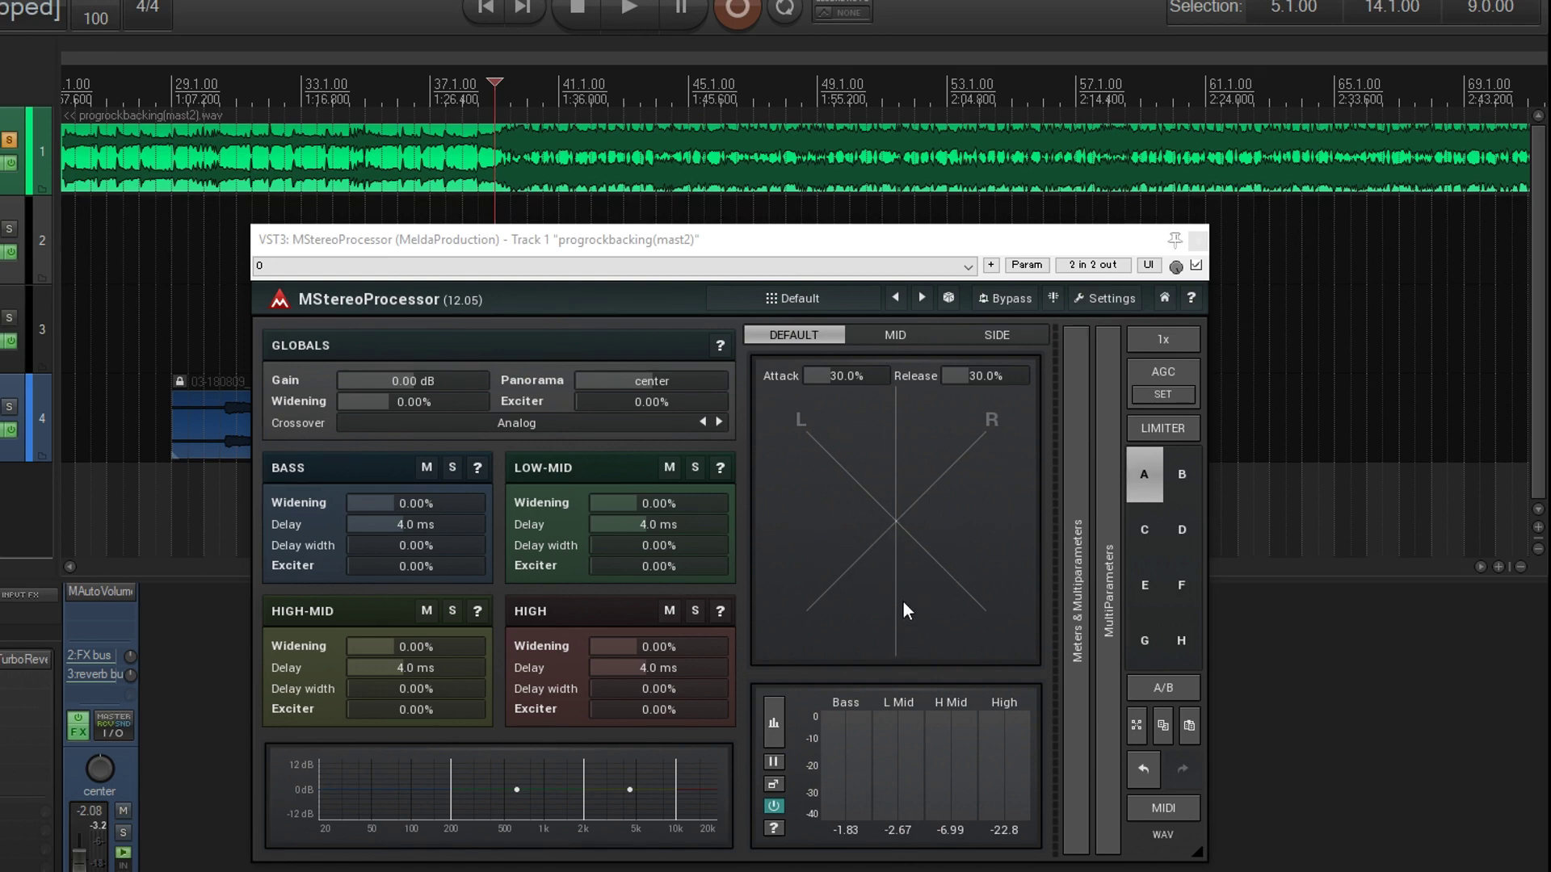
{"action": "left_click", "coordinate": [898, 336]}
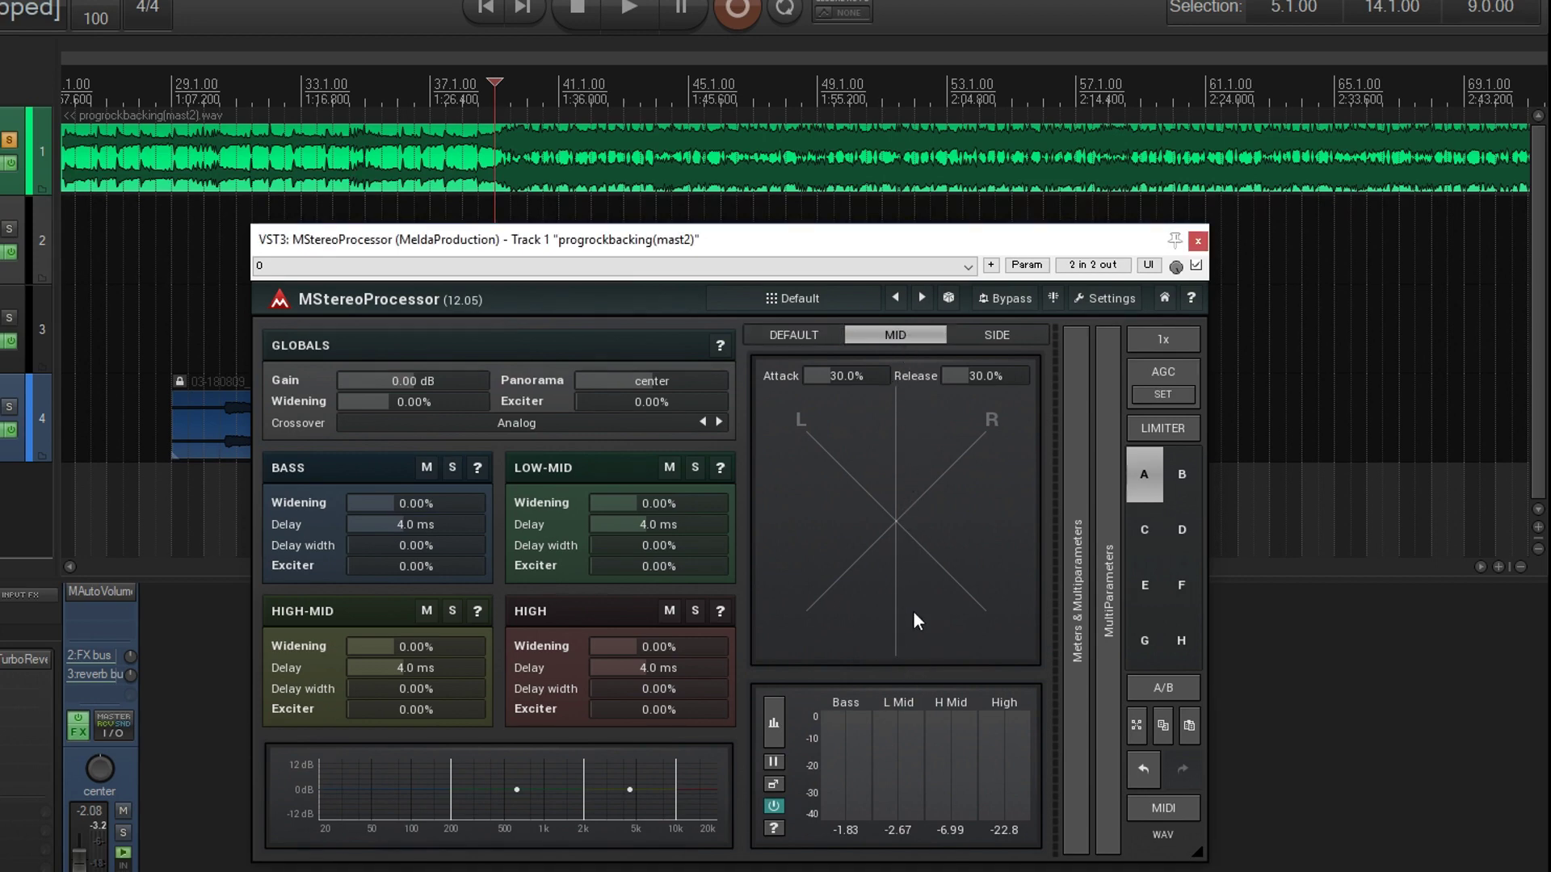
{"action": "left_click", "coordinate": [632, 16]}
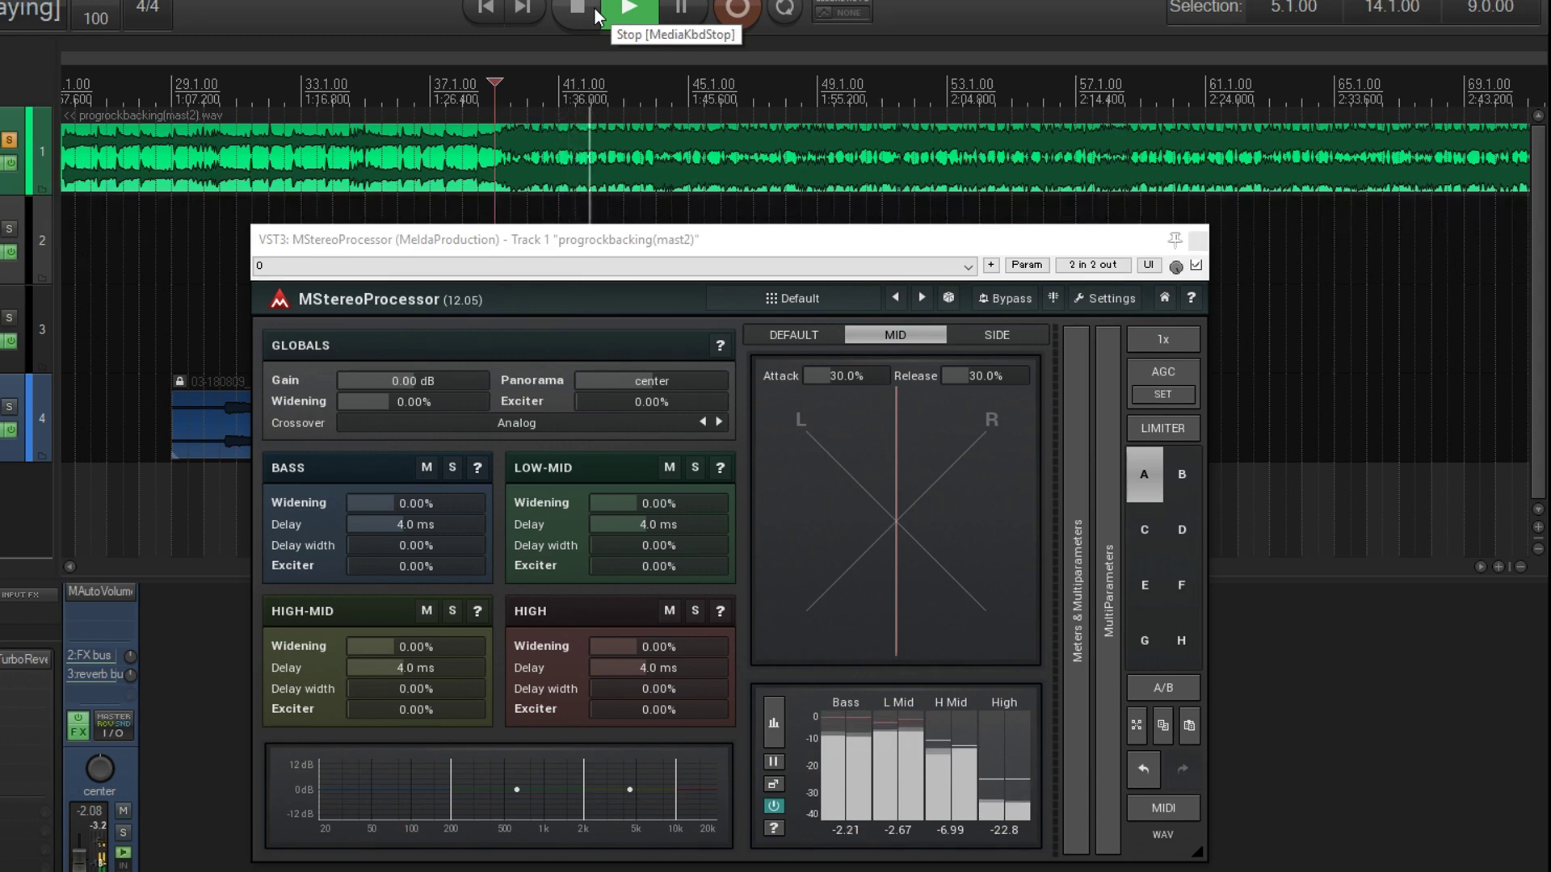
{"action": "left_click", "coordinate": [595, 11]}
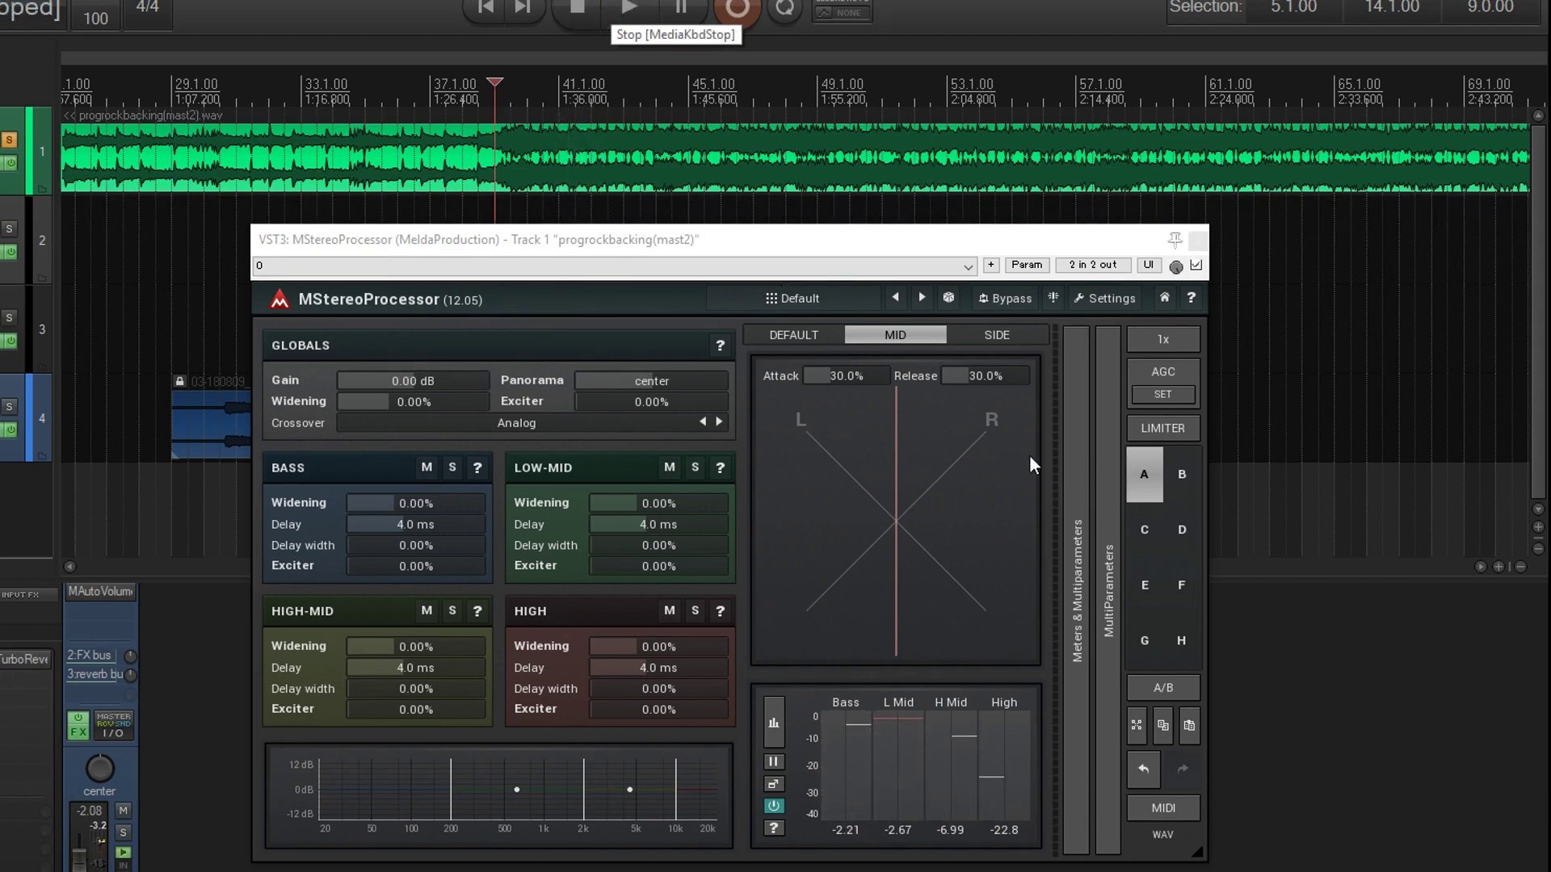
- Audition the side signal alone using Side monitoring
{"action": "left_click", "coordinate": [1001, 337]}
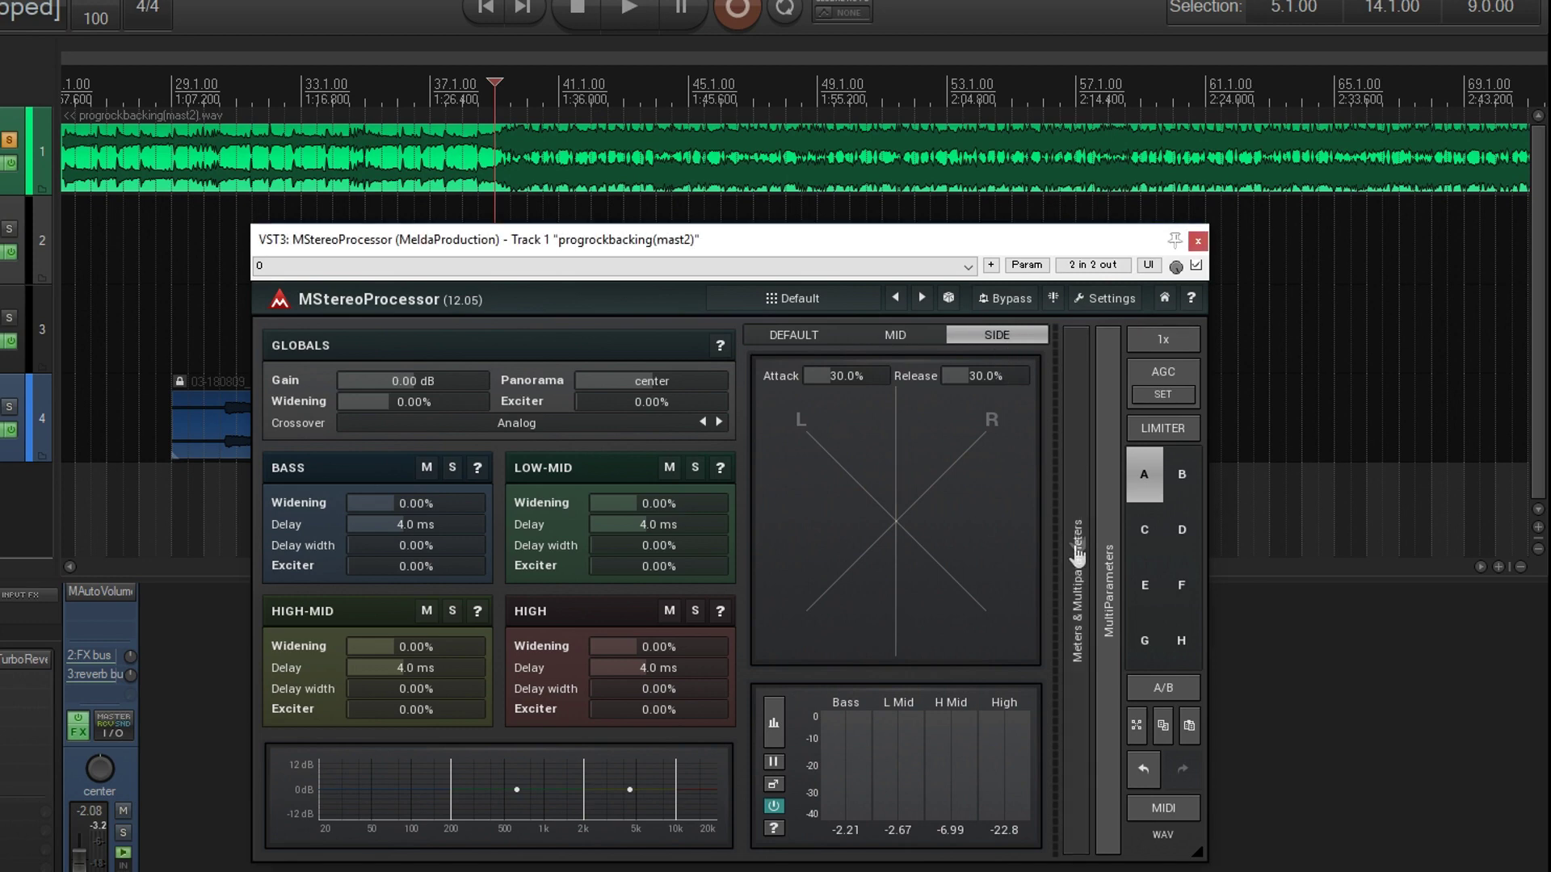
{"action": "left_click", "coordinate": [645, 19]}
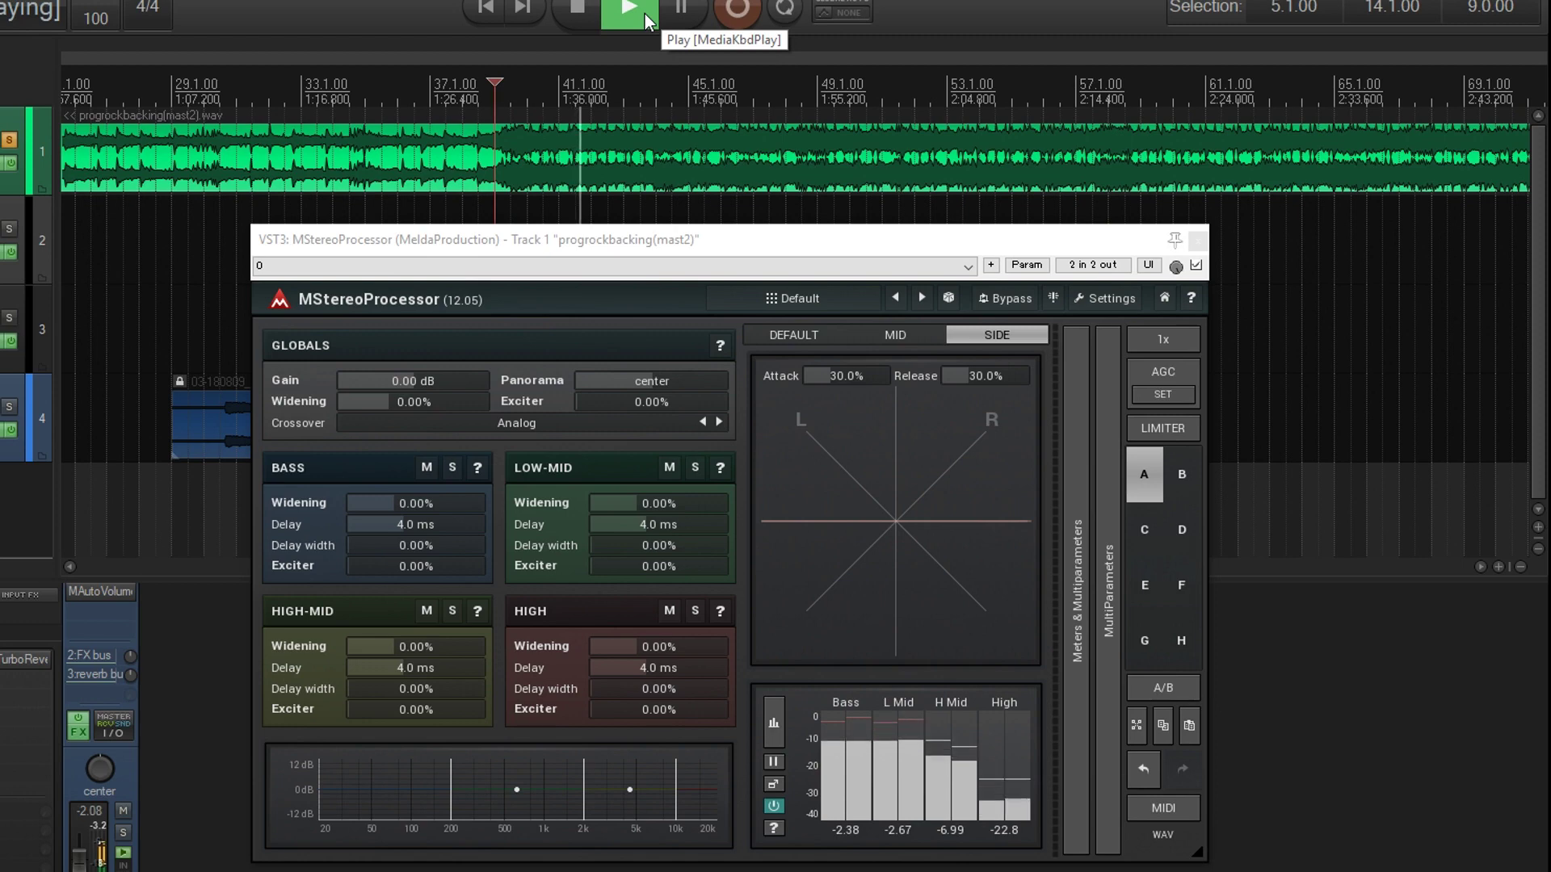
{"action": "left_click", "coordinate": [578, 9]}
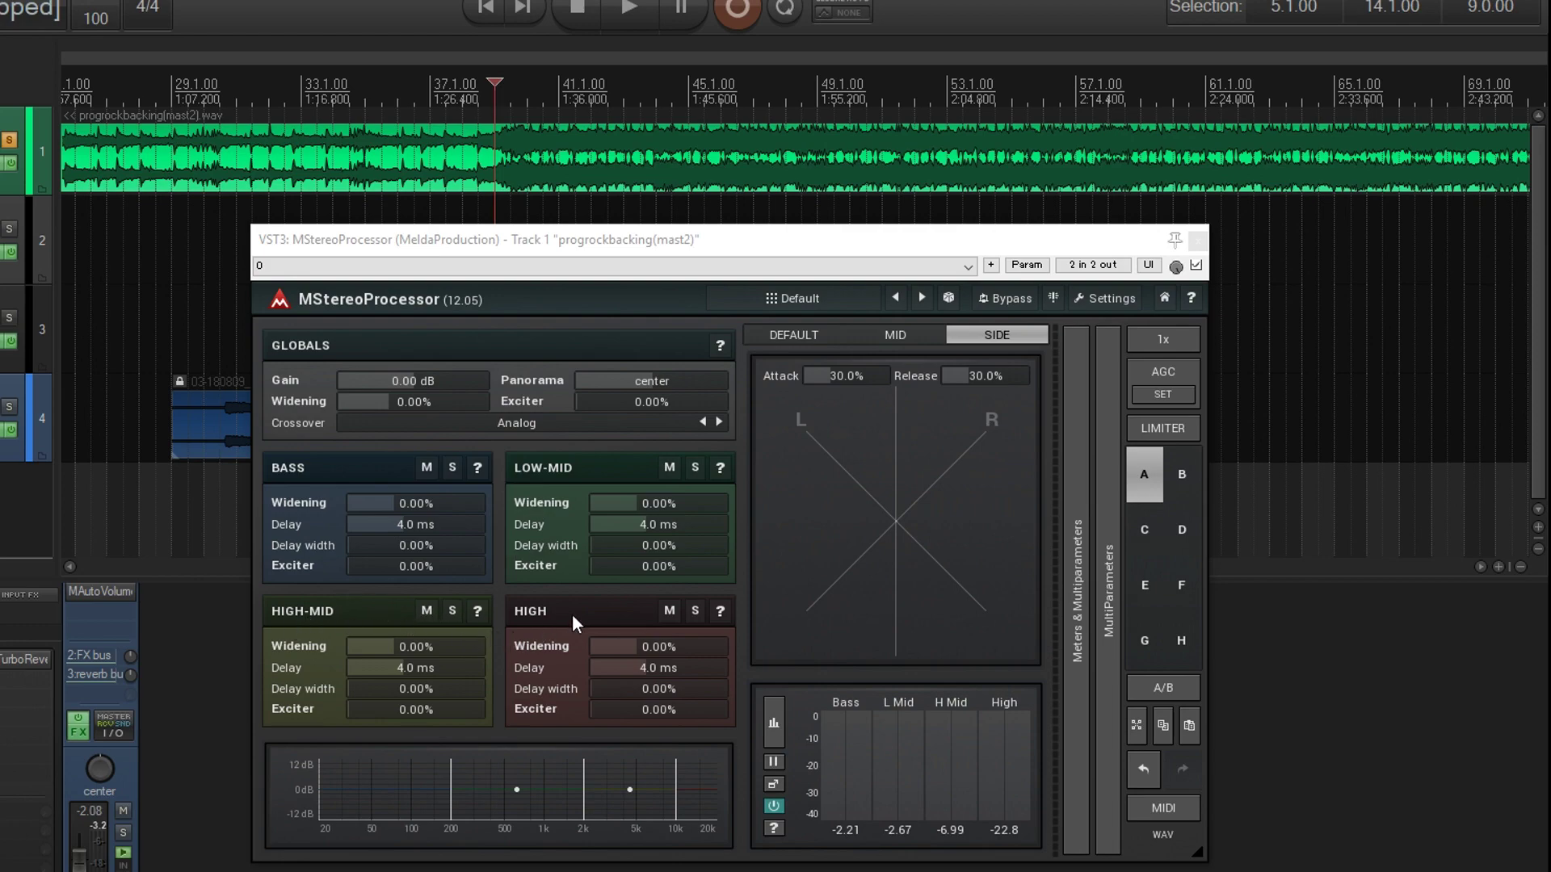
- Move the bass crossover to about 142 Hz, solo Bass, and play it in Default monitoring
{"action": "left_click_drag", "start_coordinate": [538, 240], "coordinate": [489, 225]}
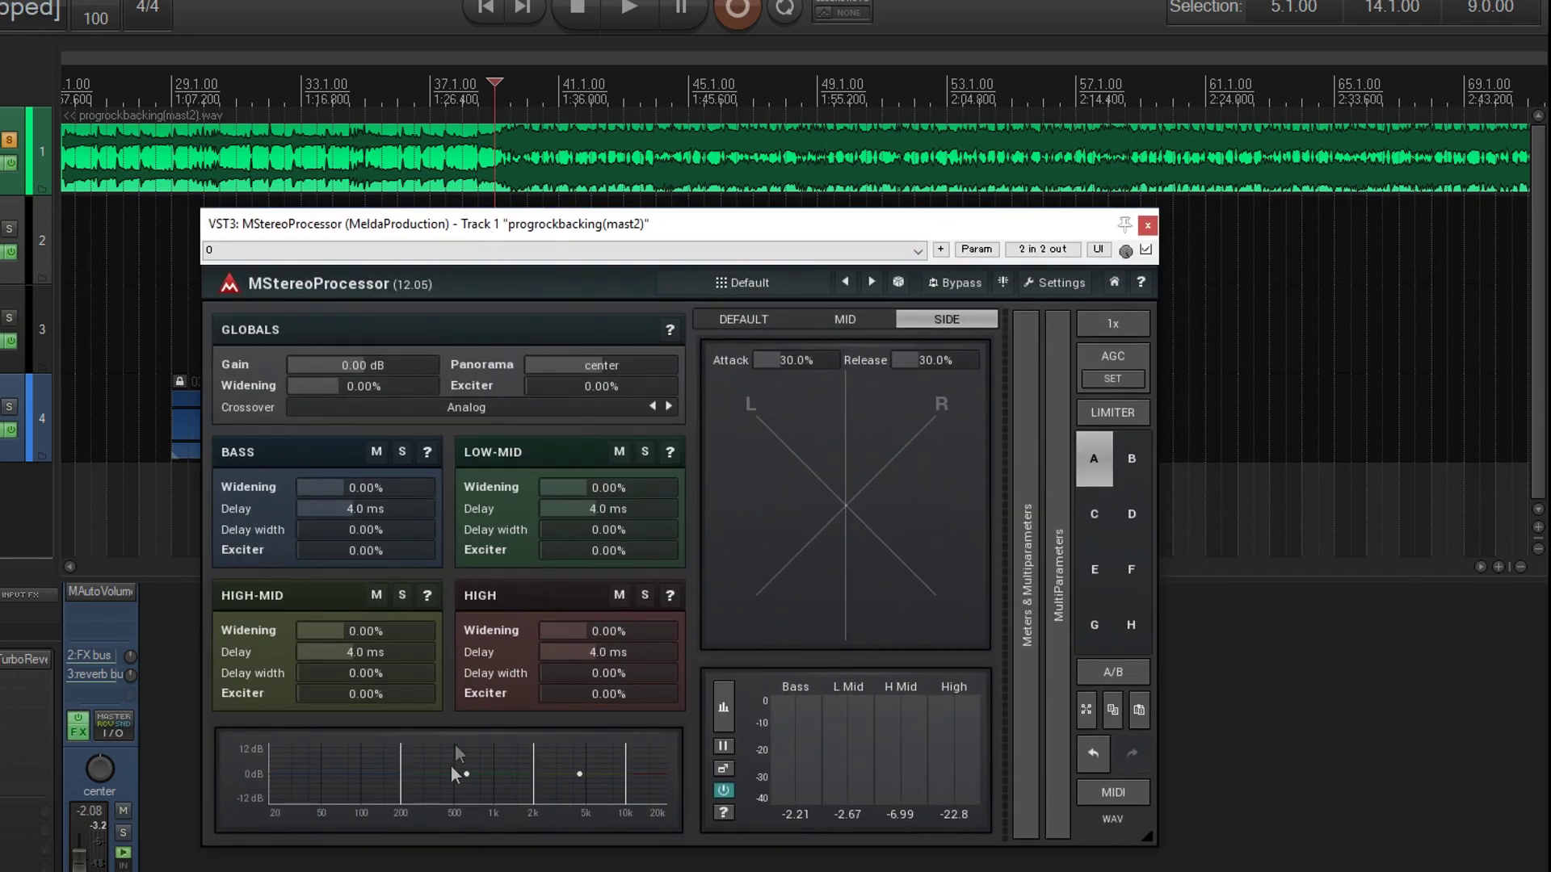
{"action": "mouse_move", "coordinate": [403, 798]}
{"action": "left_mouse_down"}
{"action": "mouse_move", "coordinate": [343, 796]}
{"action": "mouse_move", "coordinate": [384, 795]}
{"action": "left_mouse_up"}
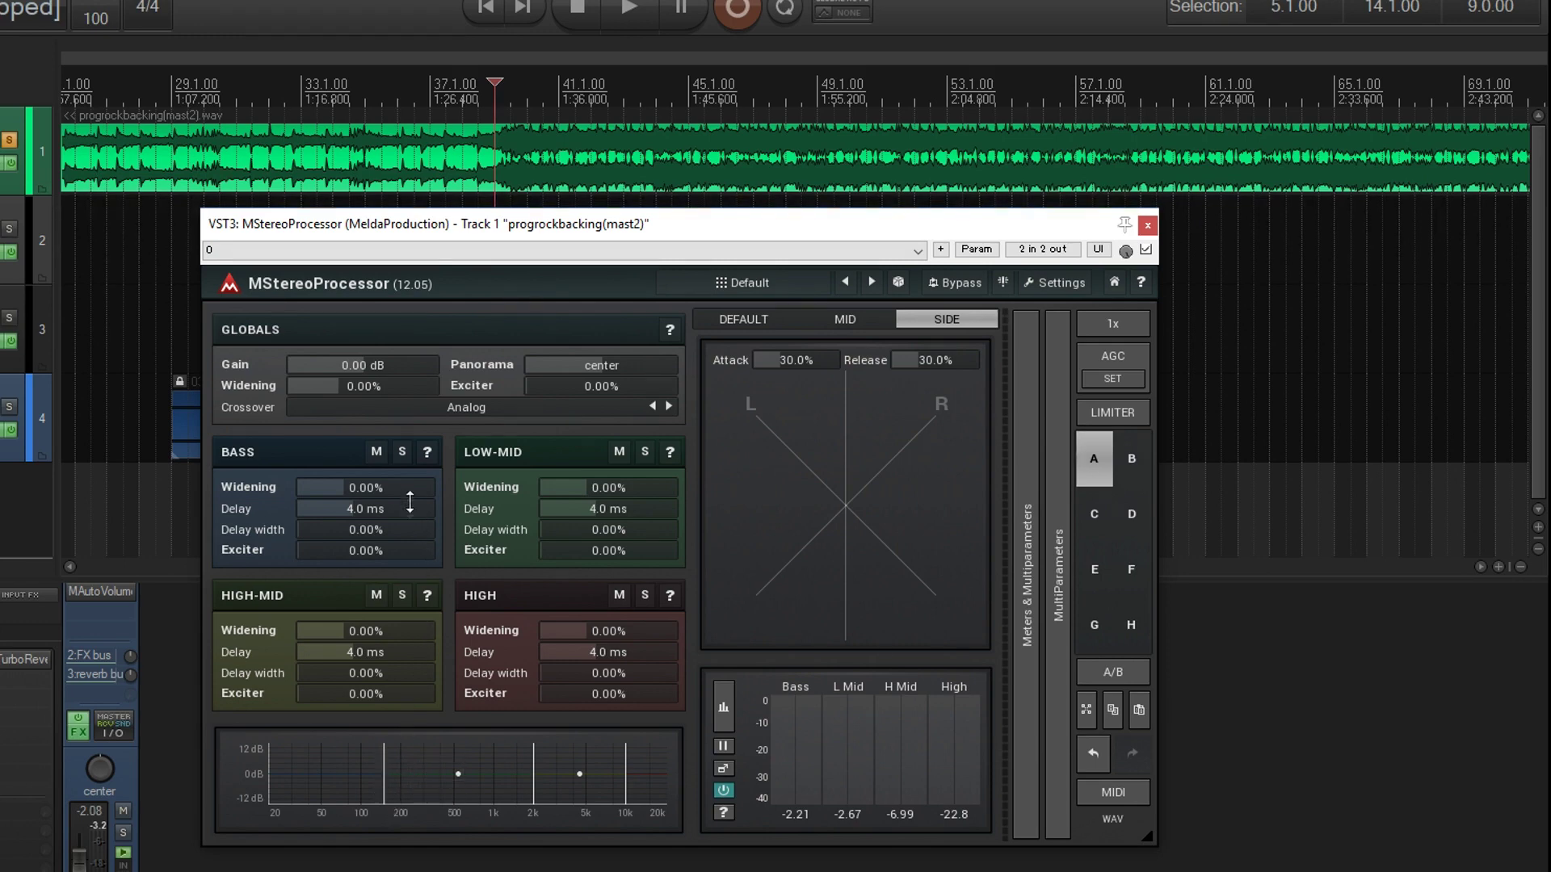
{"action": "left_click", "coordinate": [402, 452]}
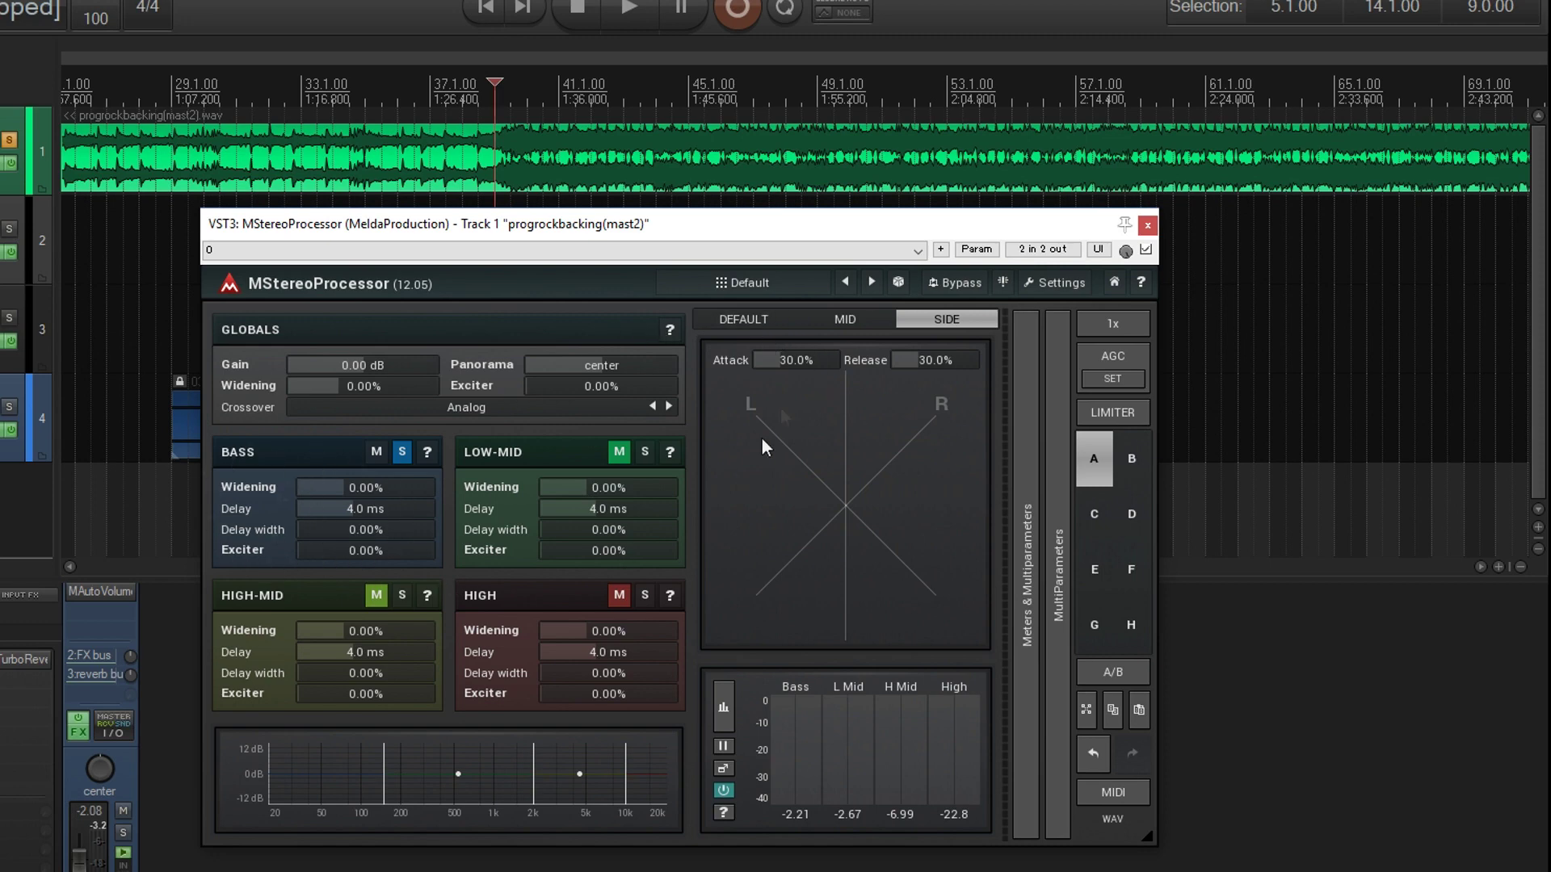
{"action": "left_click", "coordinate": [769, 321]}
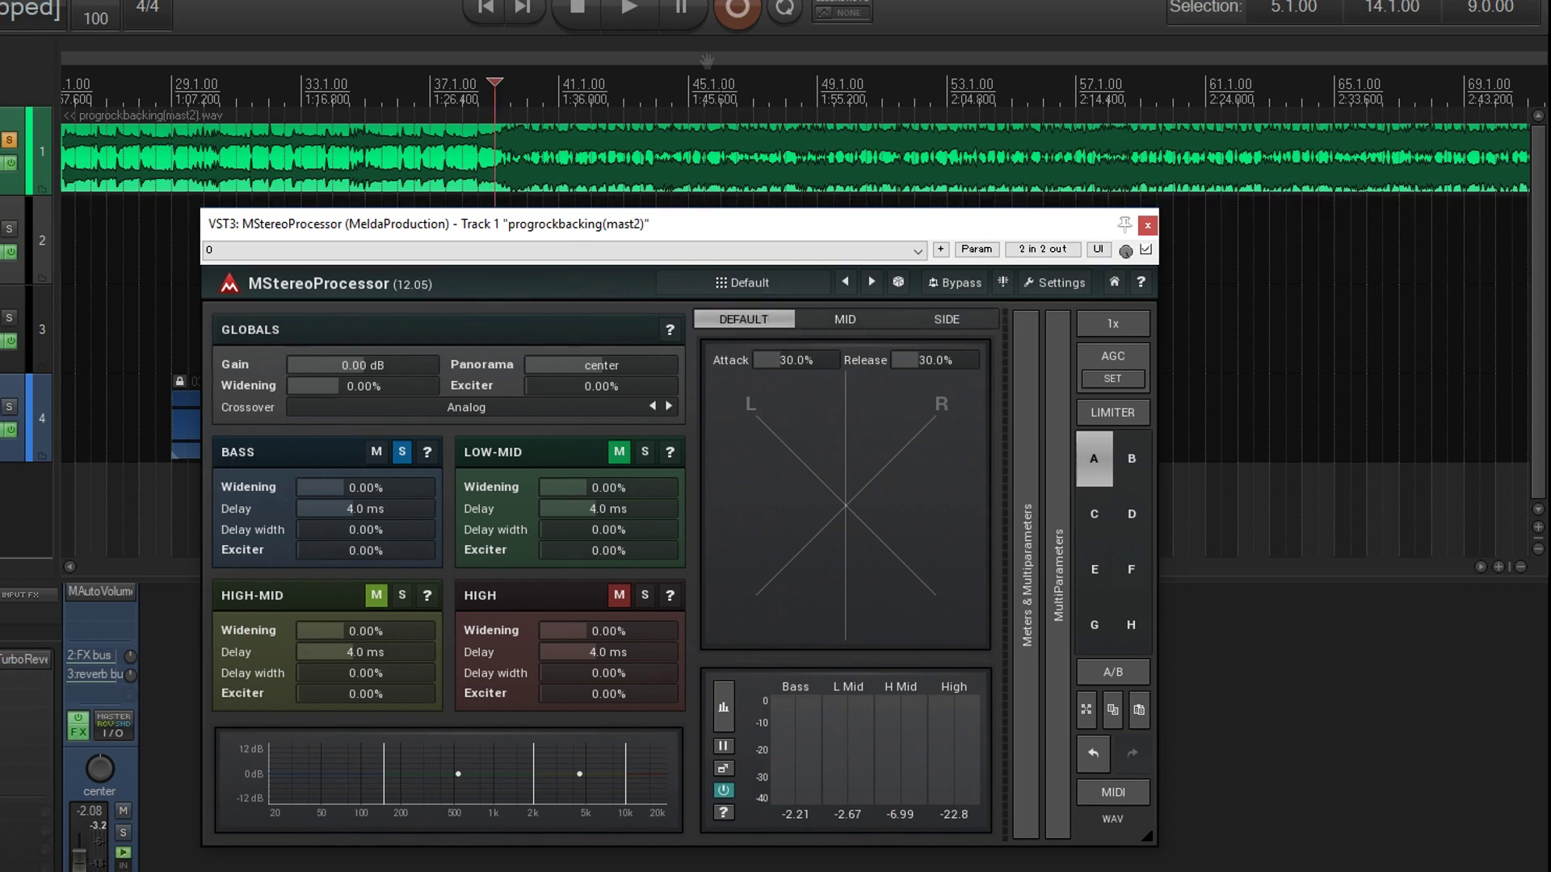
{"action": "left_click", "coordinate": [629, 10]}
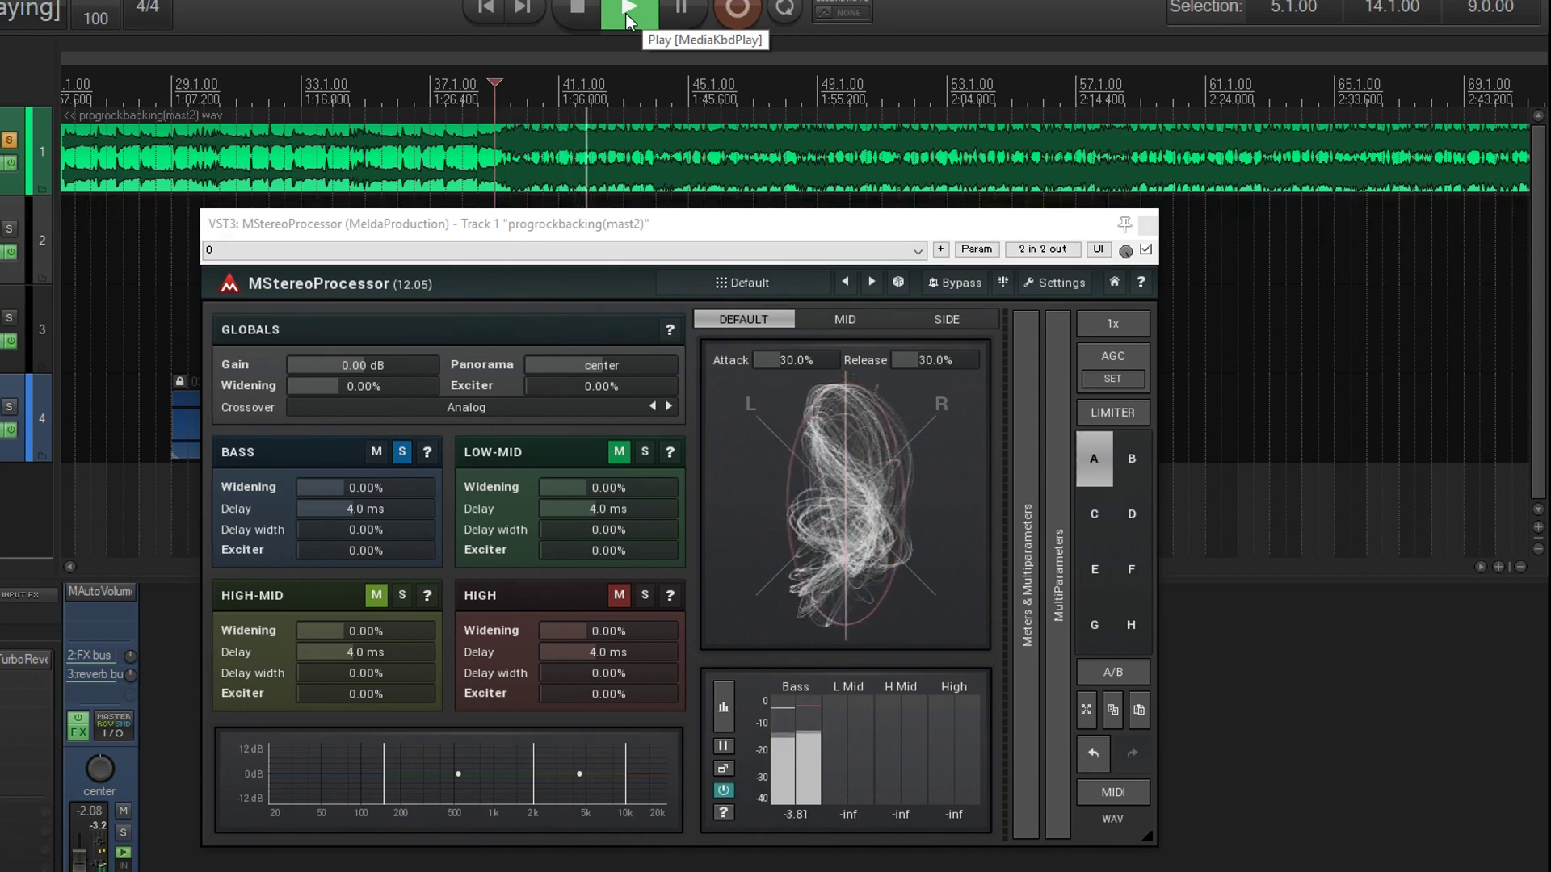
- Play back to check the Bass band at Mono, then move the solo to Low-Mid
{"action": "key", "text": "space"}
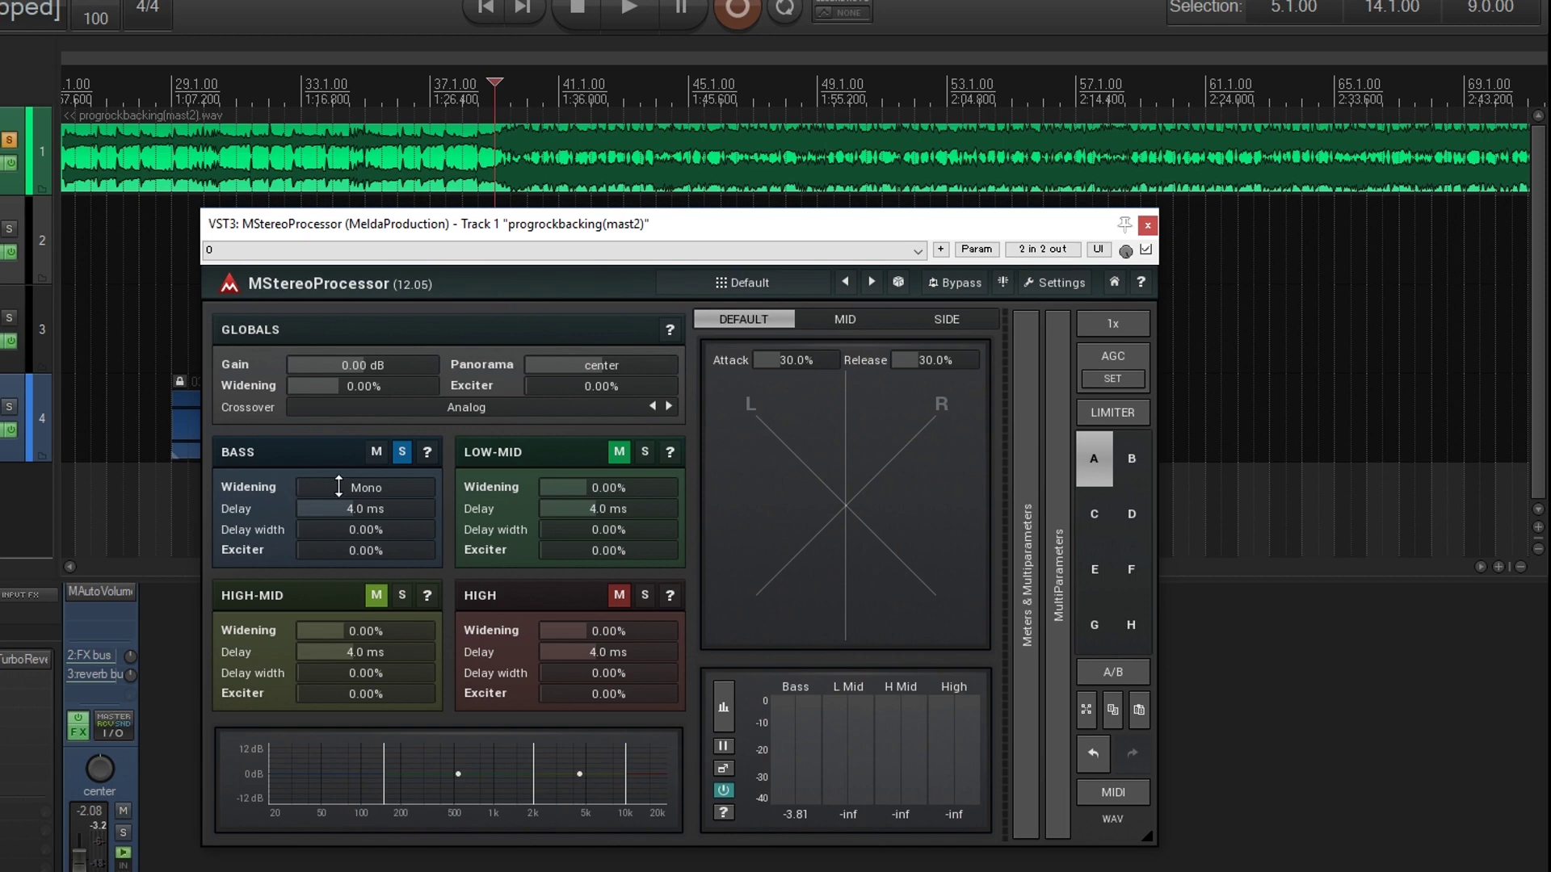
{"action": "left_click", "coordinate": [628, 8]}
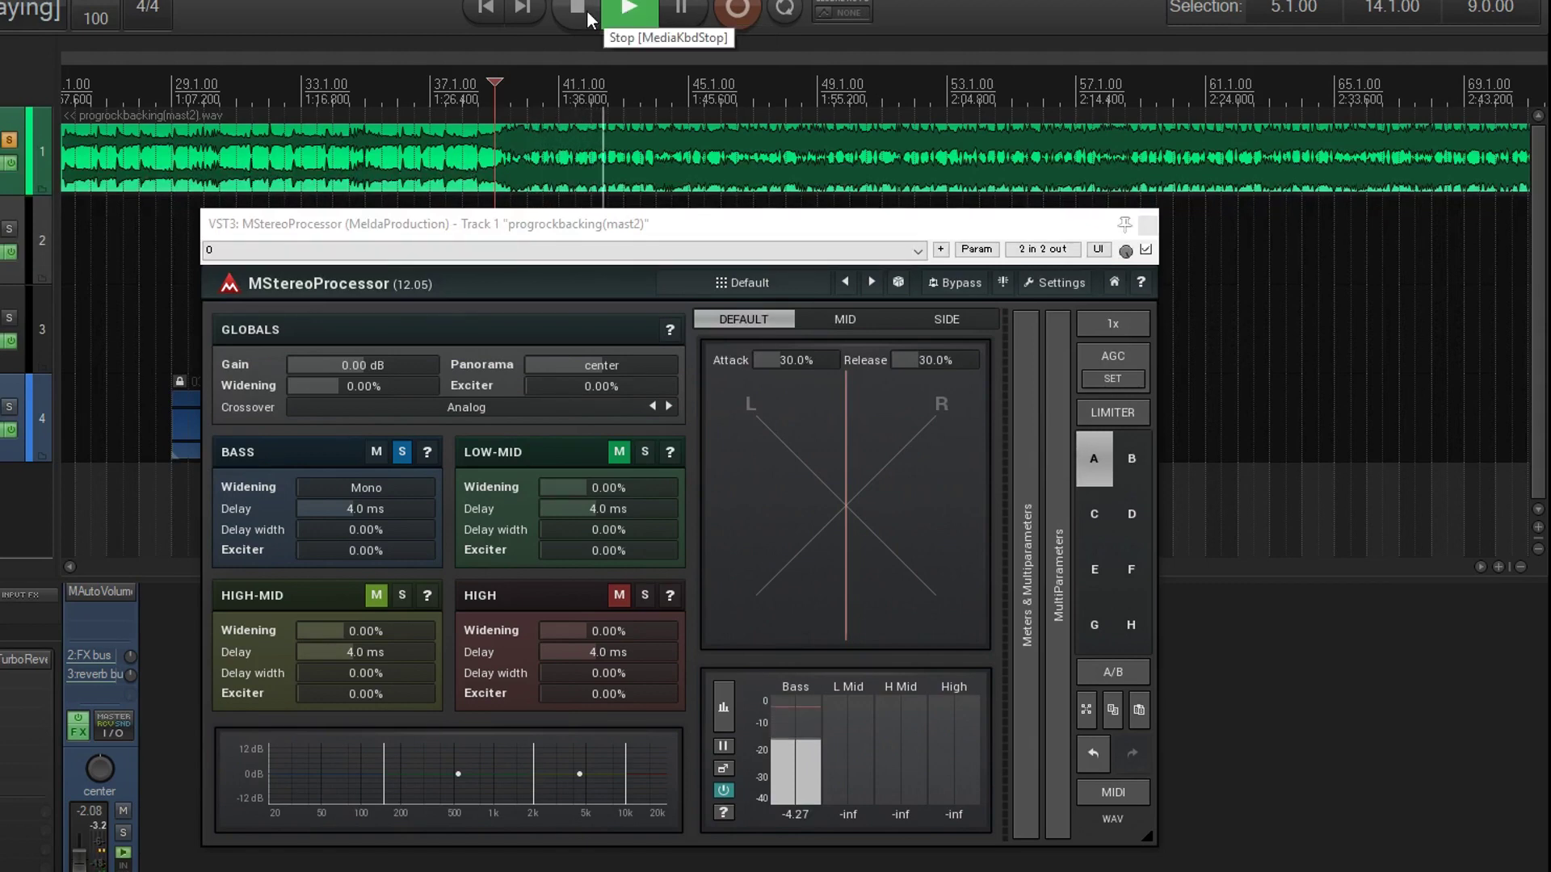
{"action": "left_click", "coordinate": [588, 15]}
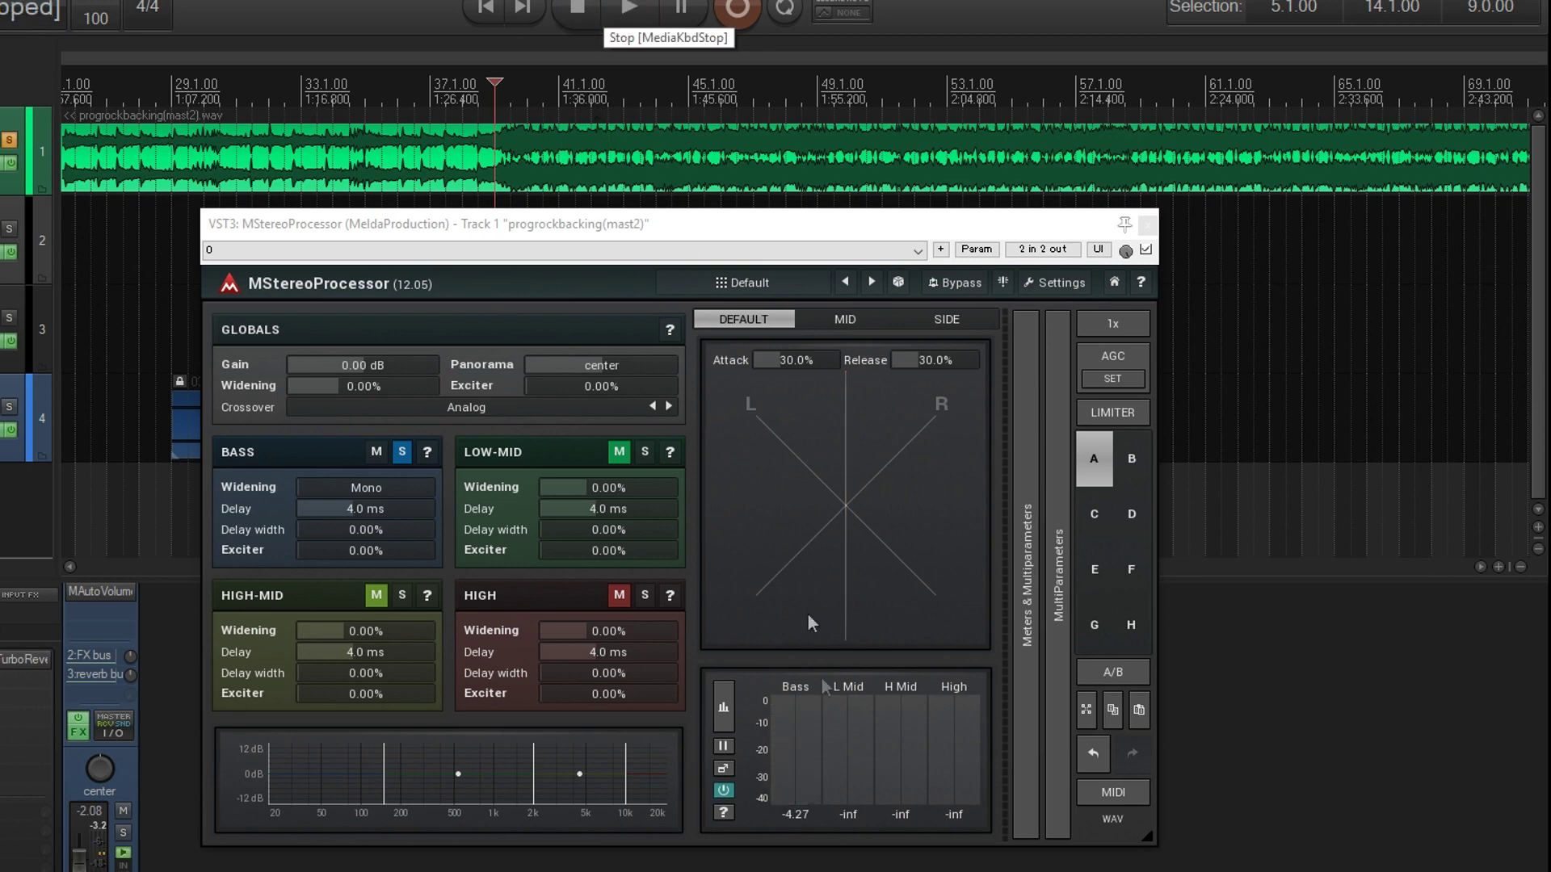
{"action": "left_click", "coordinate": [644, 454]}
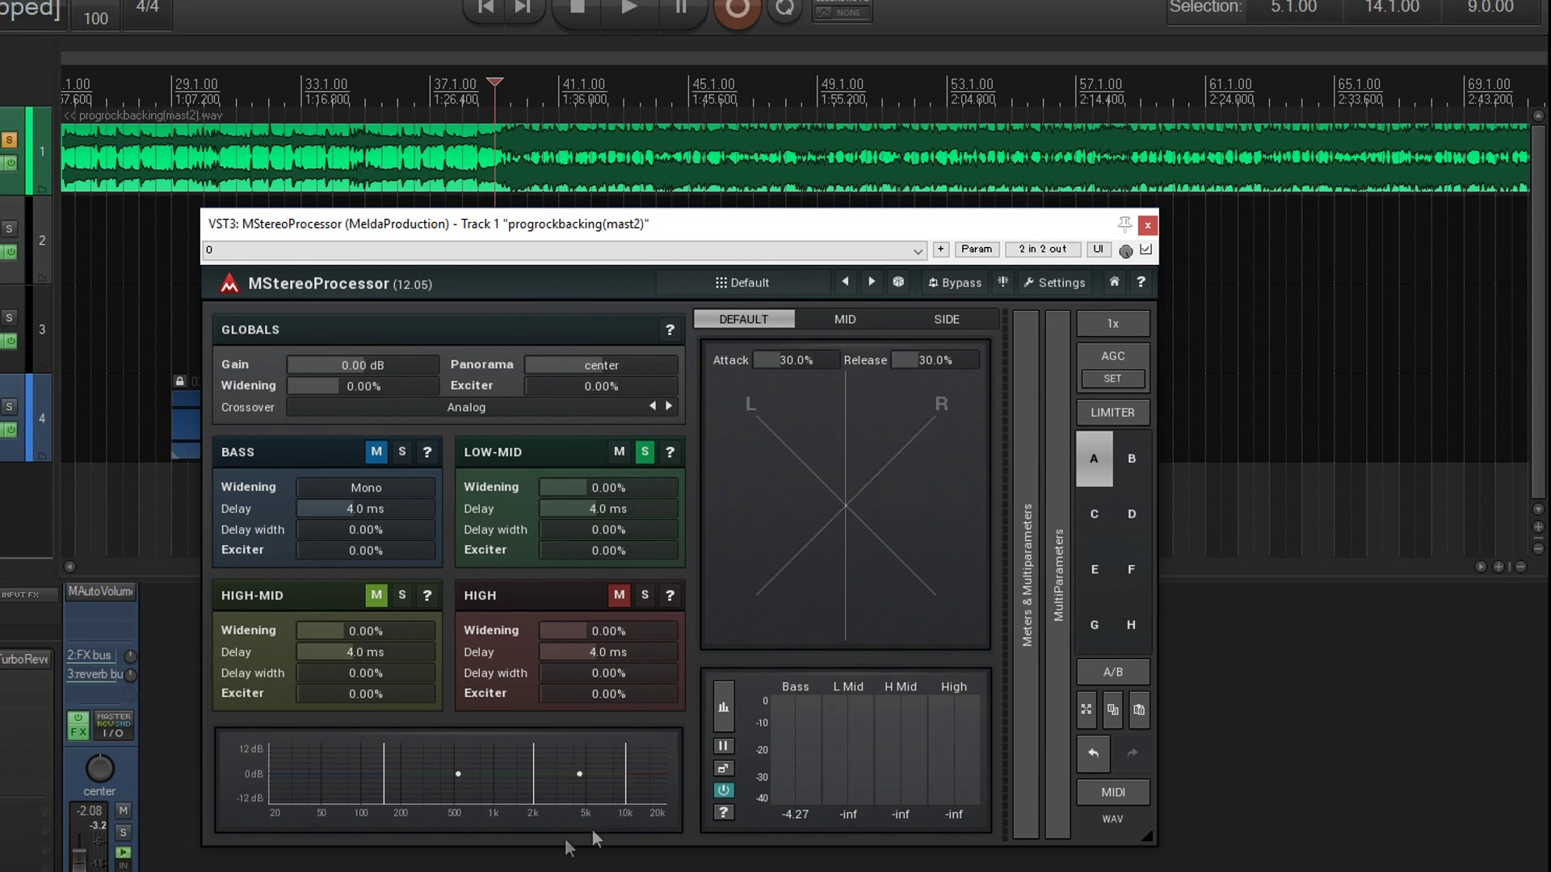
- Move the low-mid upper crossover to about 861 Hz, audition it, and keep Low-Mid widening at 0%
{"action": "mouse_move", "coordinate": [387, 798]}
{"action": "mouse_move", "coordinate": [529, 793]}
{"action": "left_click_drag", "start_coordinate": [529, 793], "coordinate": [494, 795]}
{"action": "left_click", "coordinate": [629, 10]}
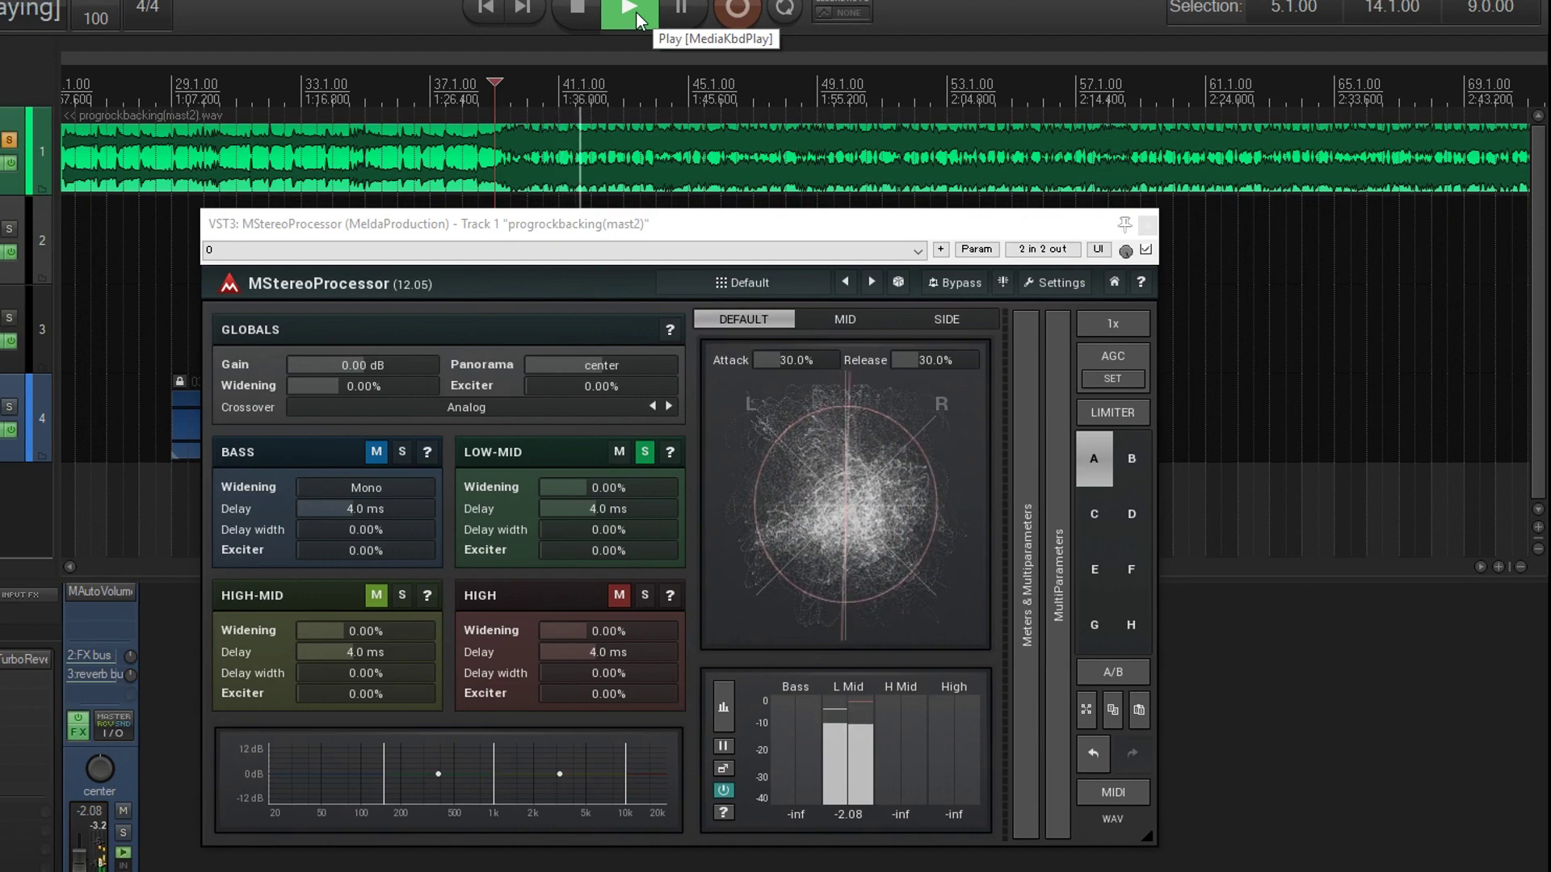
{"action": "left_click", "coordinate": [575, 16]}
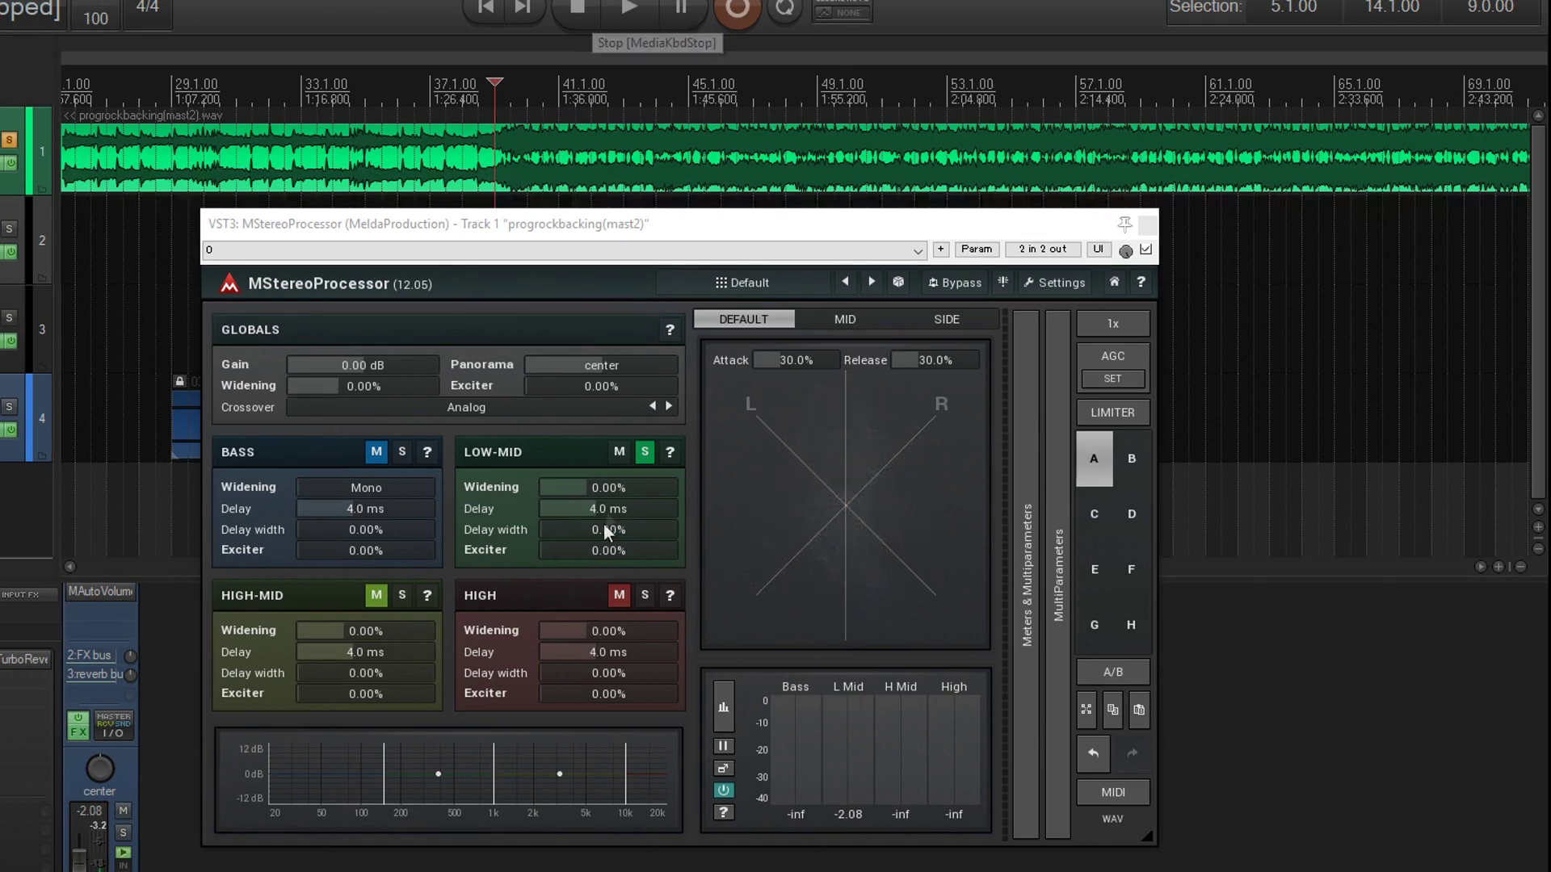
{"action": "left_click_drag", "start_coordinate": [614, 485], "coordinate": [614, 516]}
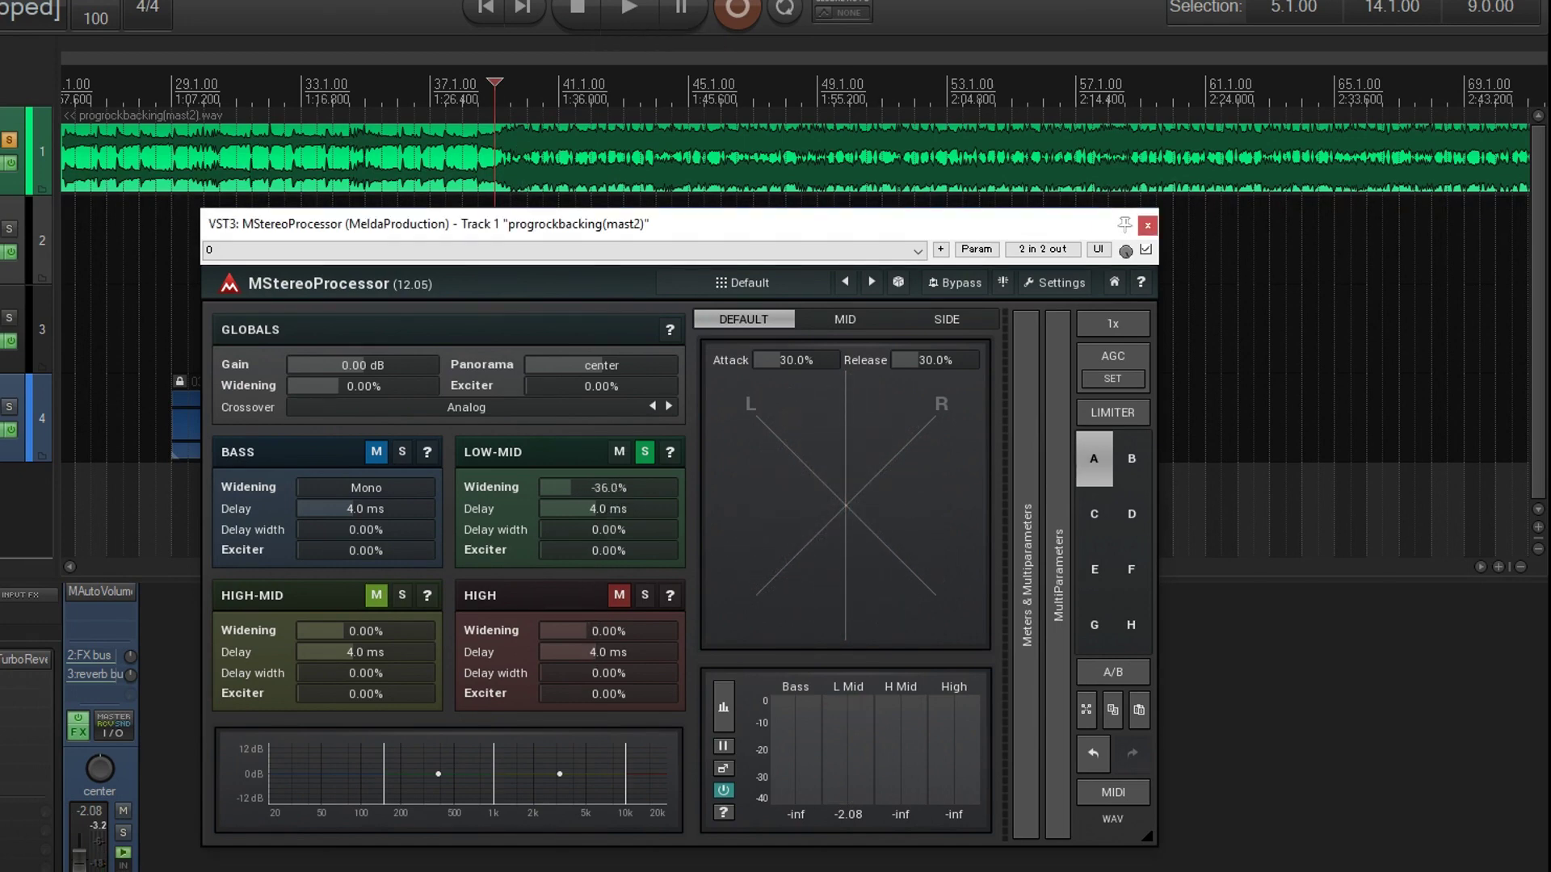
{"action": "double_click", "coordinate": [614, 485]}
- Lower the top crossover to about 7.8 kHz and audition the soloed High-Mid band
{"action": "mouse_move", "coordinate": [626, 794]}
{"action": "left_click_drag", "start_coordinate": [627, 795], "coordinate": [614, 795]}
{"action": "left_click", "coordinate": [402, 597]}
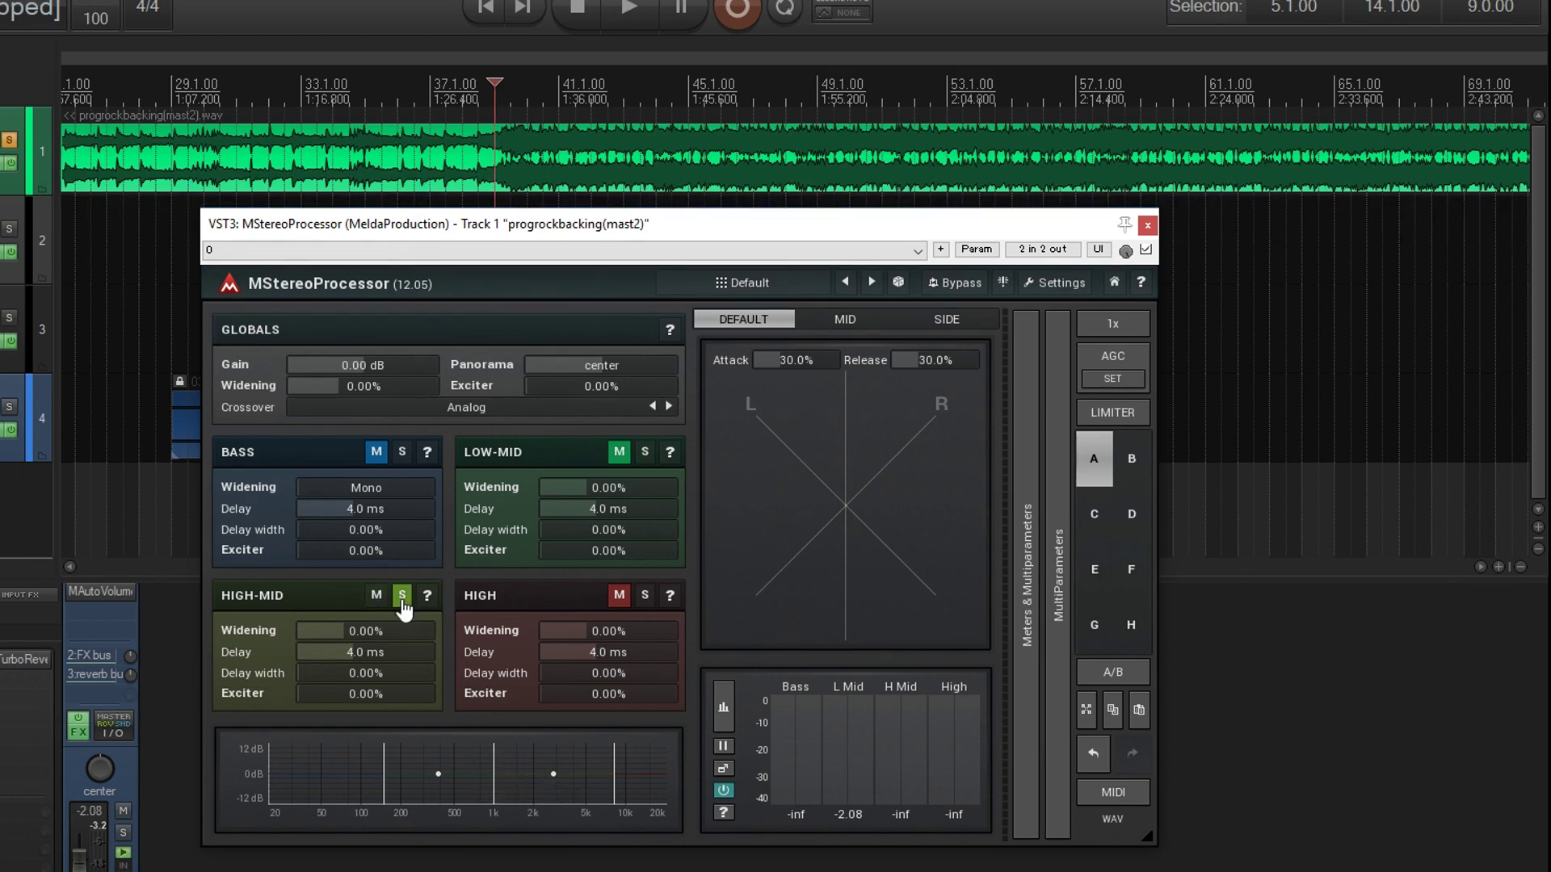
{"action": "left_click", "coordinate": [646, 9]}
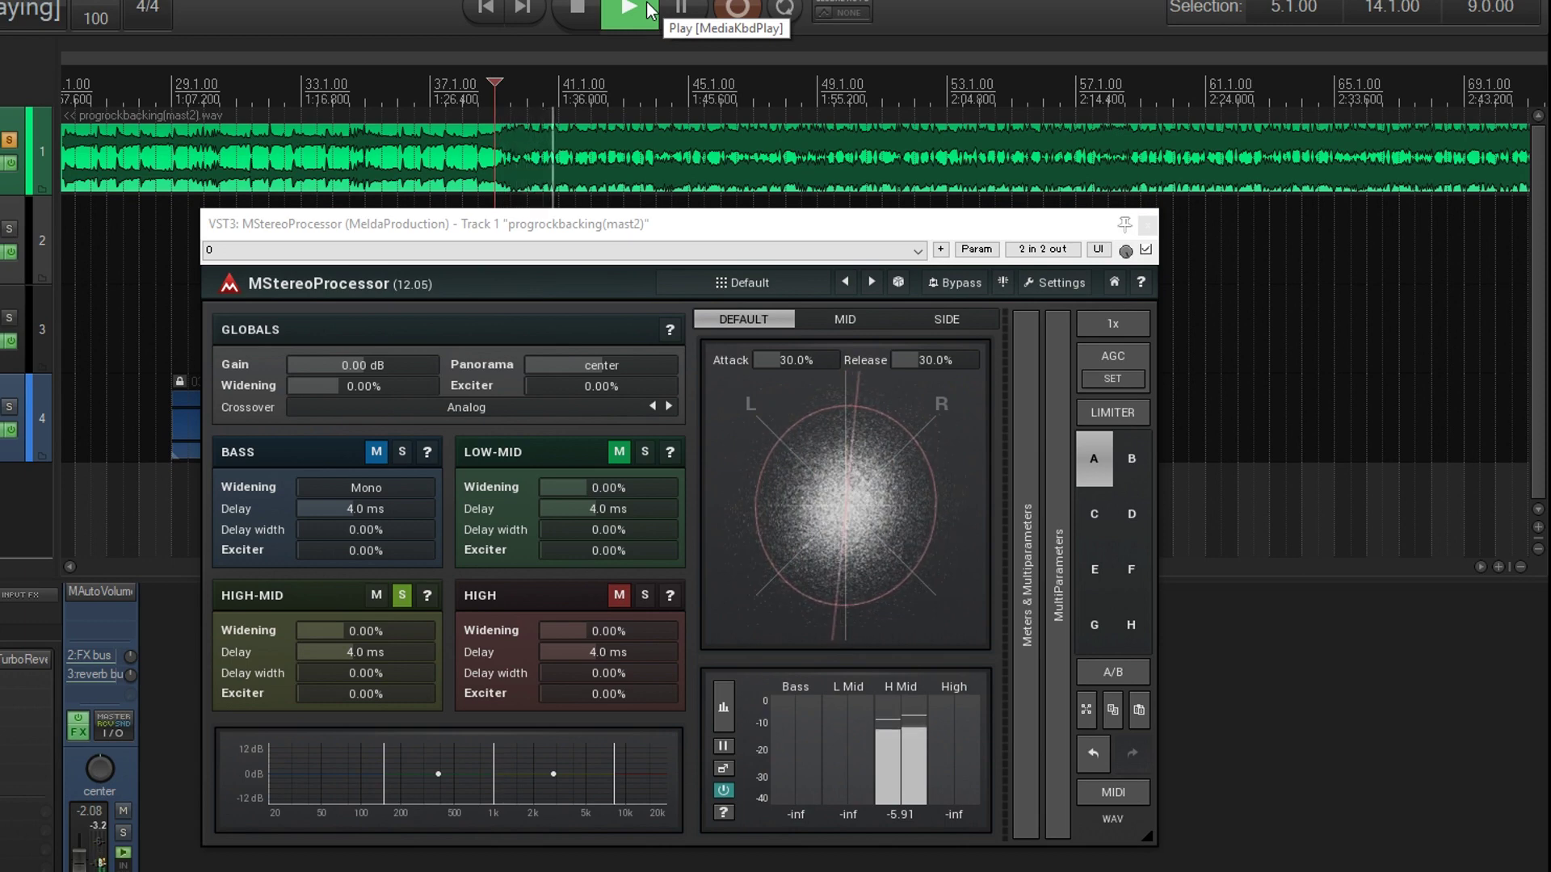
{"action": "left_click", "coordinate": [585, 11]}
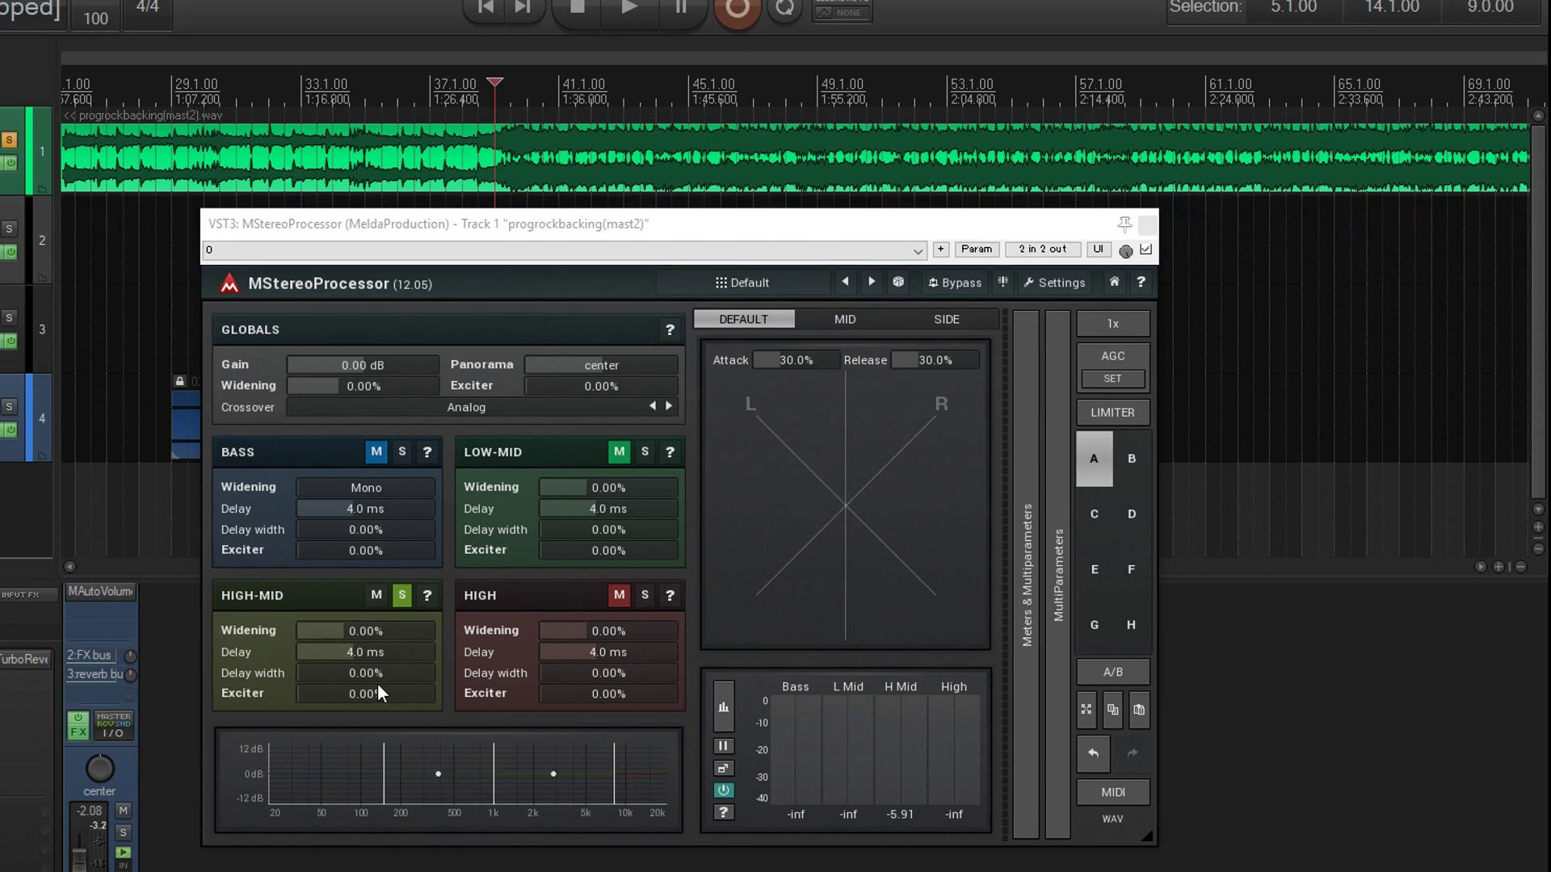
{"action": "left_click", "coordinate": [373, 631]}
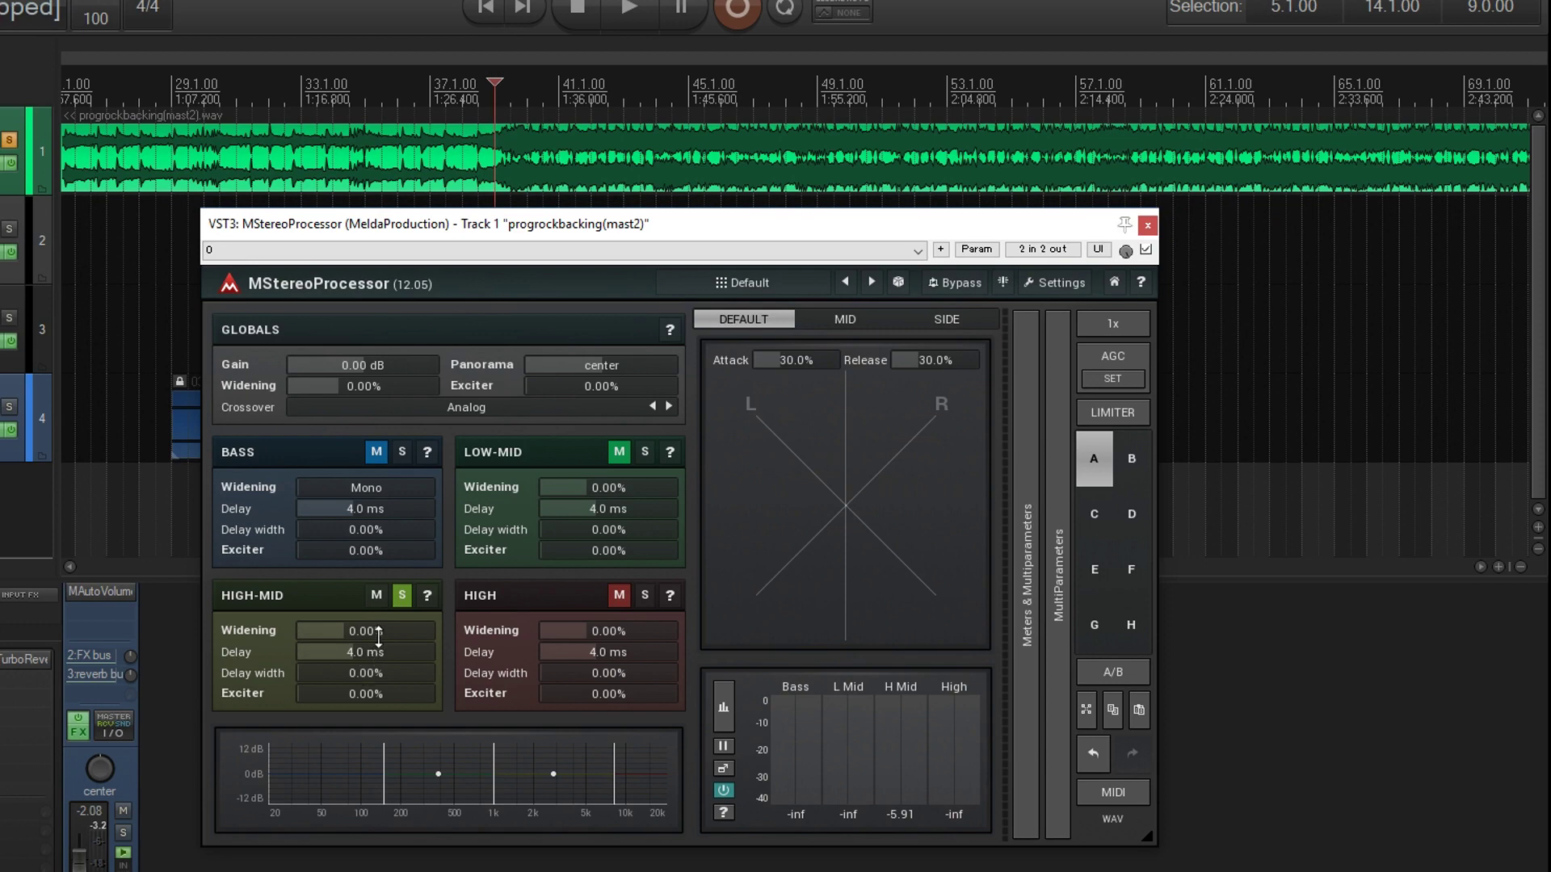
- Widen the High-Mid band to 66.0% during playback, then solo the High band
{"action": "left_click", "coordinate": [636, 3]}
{"action": "mouse_move", "coordinate": [381, 631]}
{"action": "left_mouse_down"}
{"action": "mouse_move", "coordinate": [382, 462]}
{"action": "mouse_move", "coordinate": [388, 634]}
{"action": "left_mouse_up"}
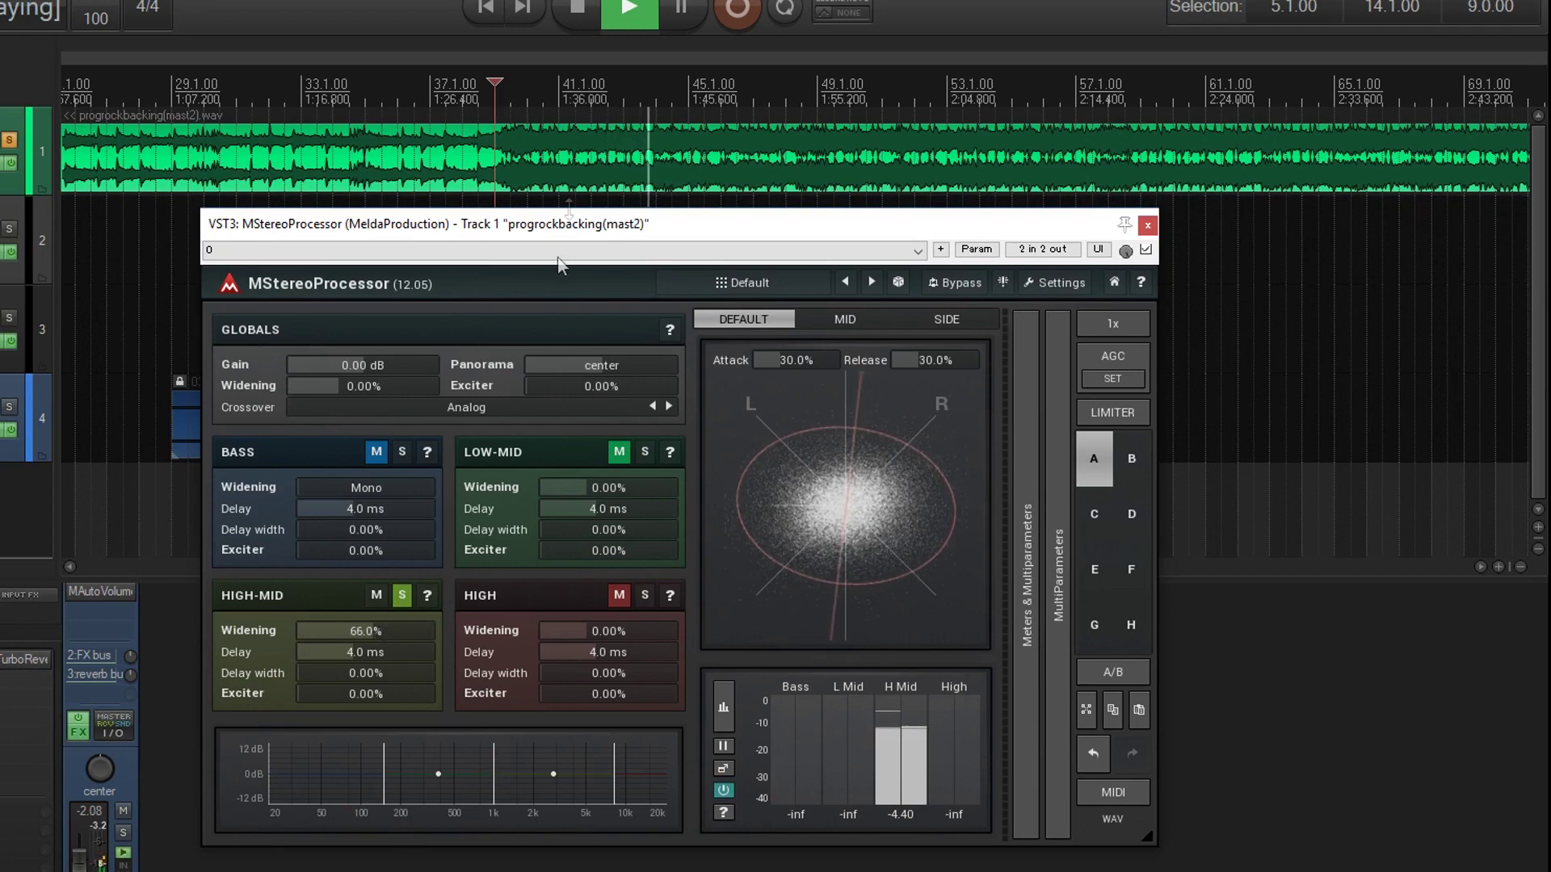
{"action": "left_click", "coordinate": [584, 24]}
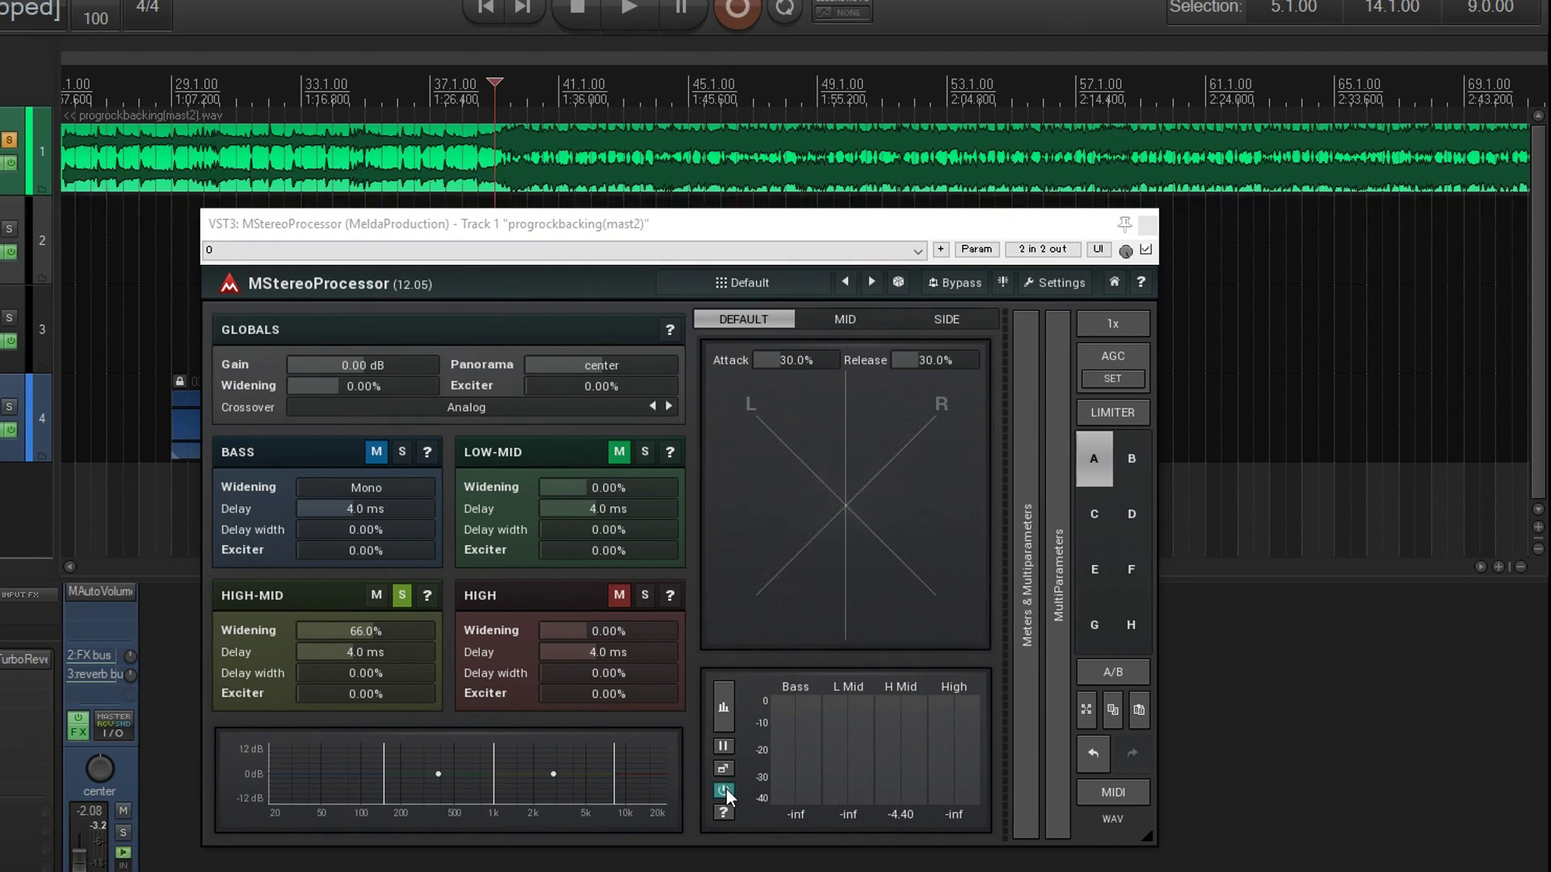
{"action": "left_click", "coordinate": [646, 594]}
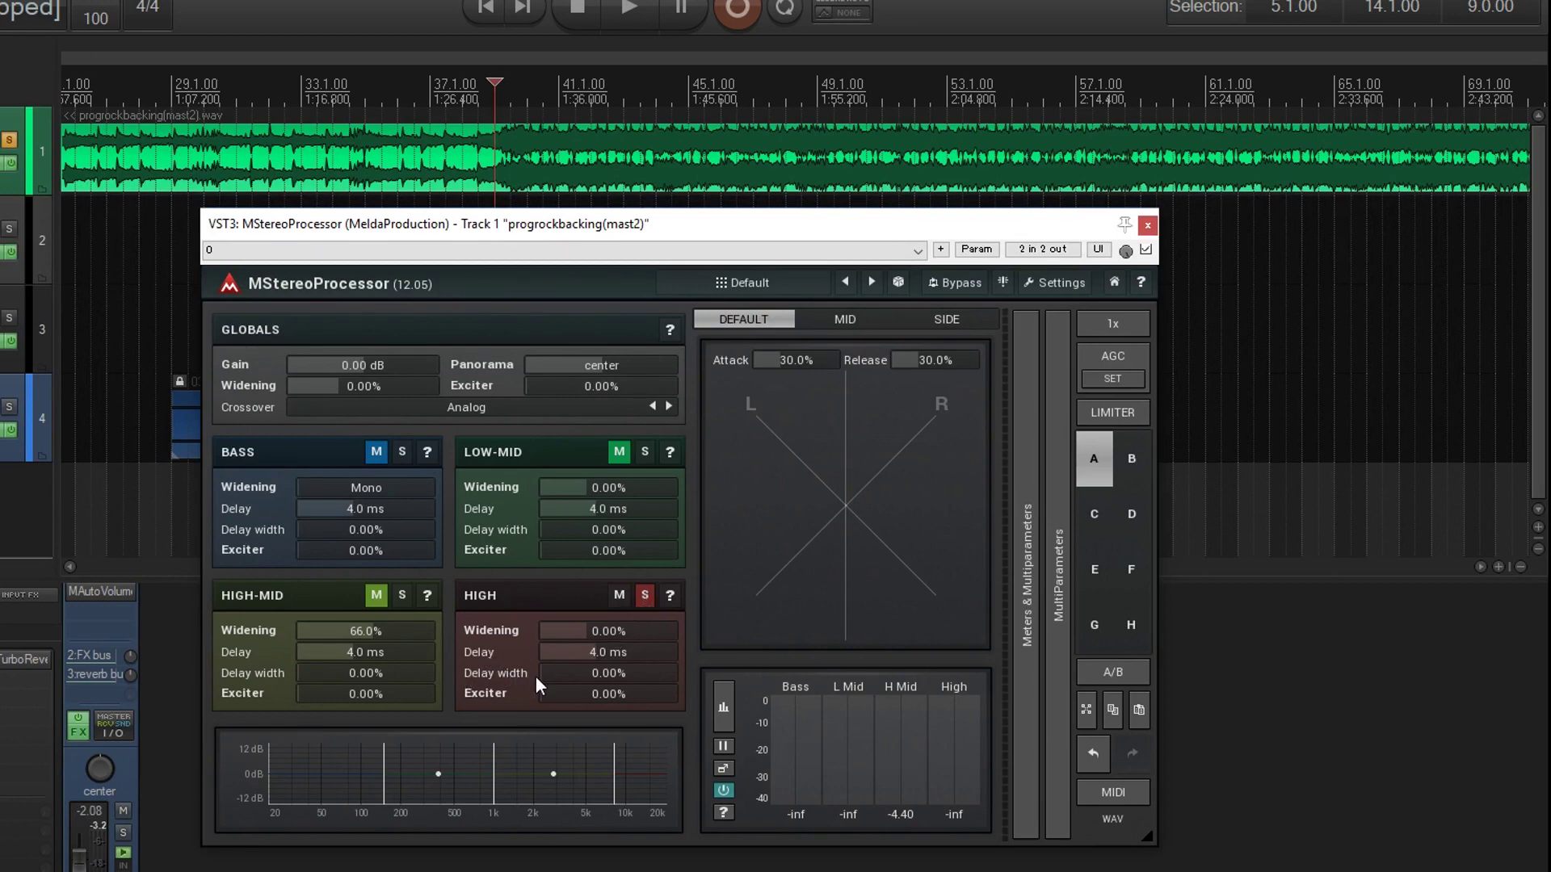
- Set the High band widening to 58.8% and its delay width to 52.4% while listening
{"action": "left_click", "coordinate": [628, 8]}
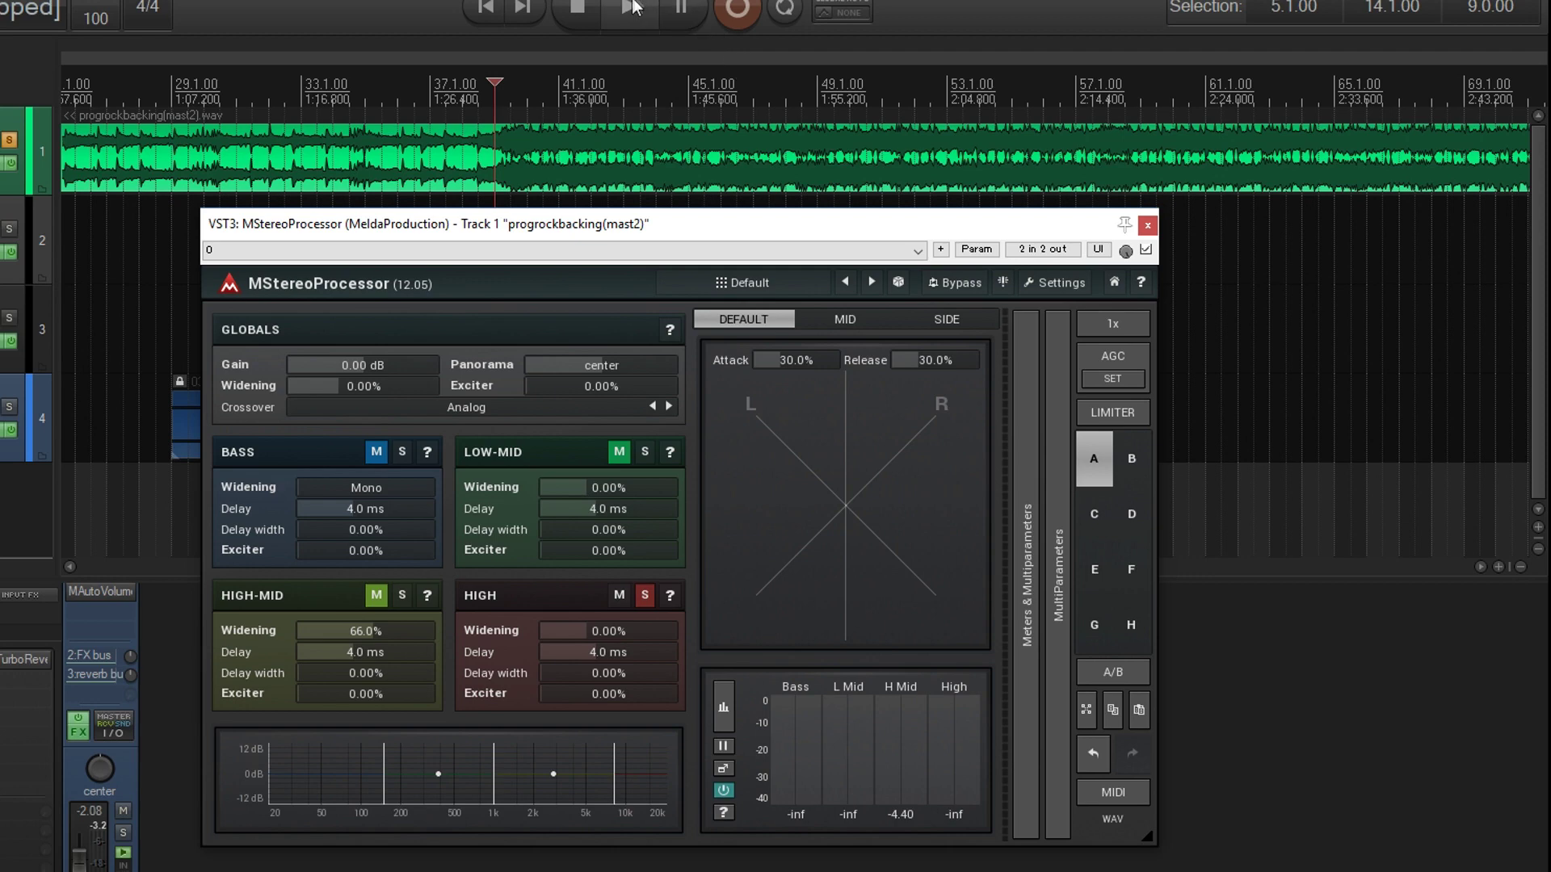
{"action": "left_click", "coordinate": [612, 635]}
{"action": "left_click_drag", "start_coordinate": [612, 633], "coordinate": [612, 588]}
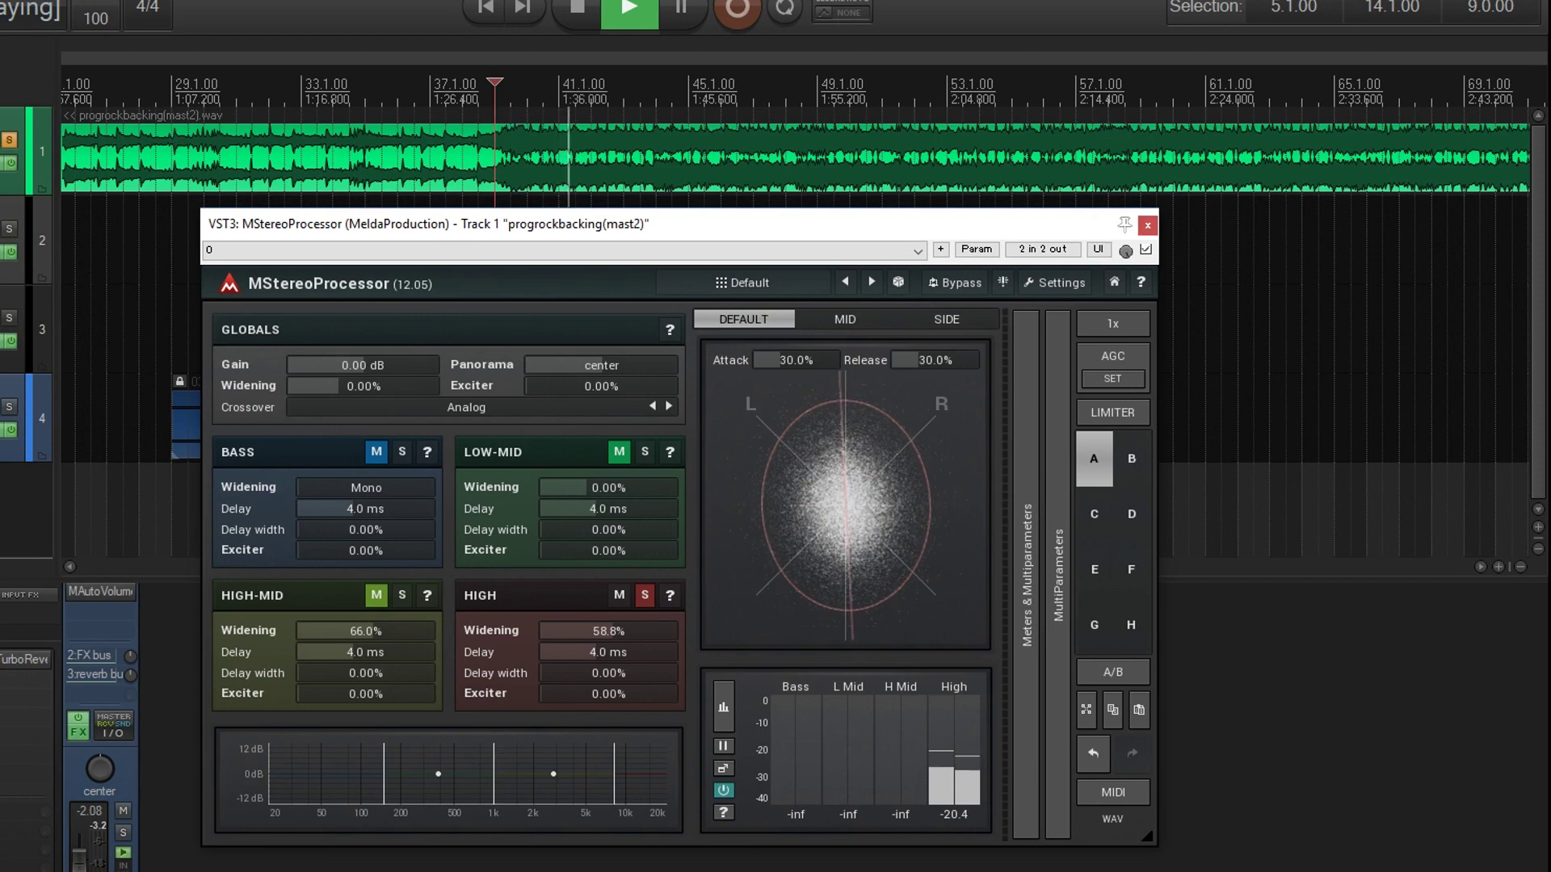
{"action": "left_click_drag", "start_coordinate": [609, 672], "coordinate": [608, 632]}
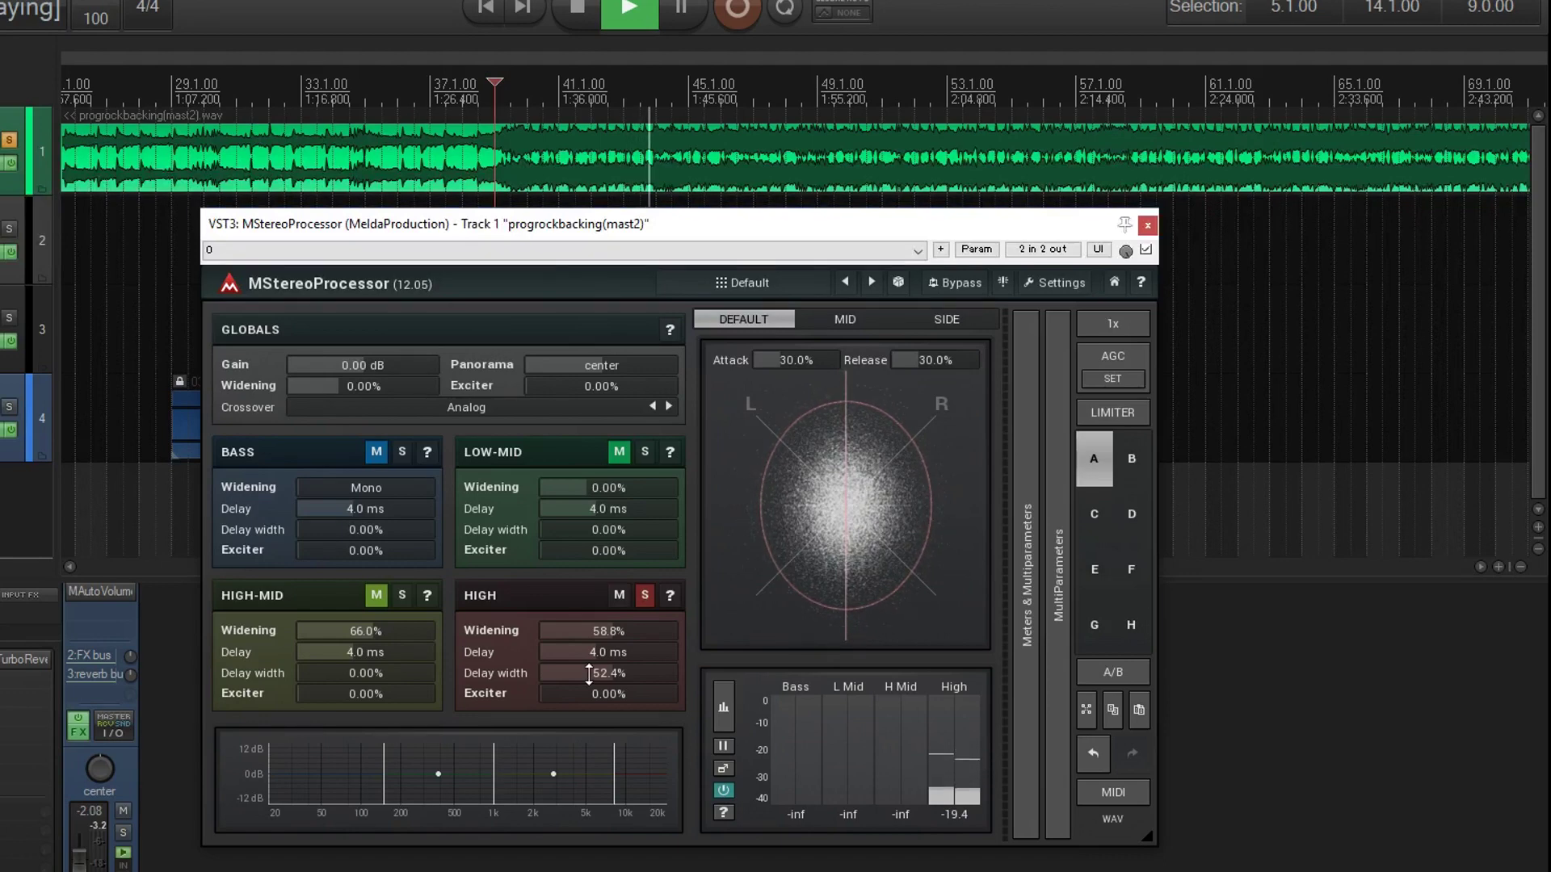
{"action": "left_click", "coordinate": [578, 10]}
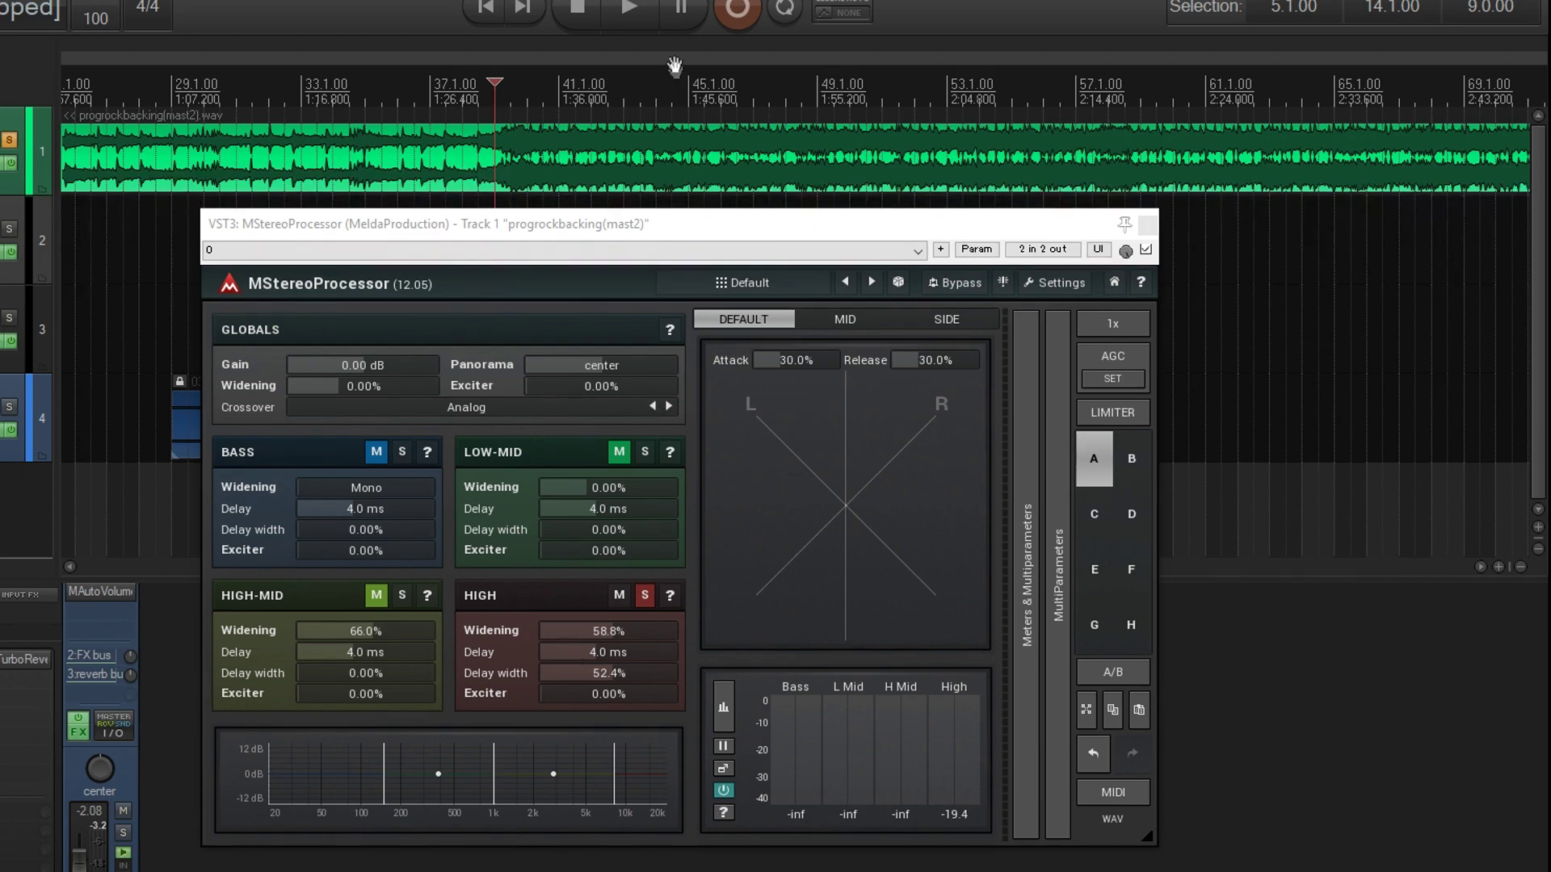
- Set the High band exciter to 20.0% while auditioning, then unsolo the High band
{"action": "left_click", "coordinate": [631, 11]}
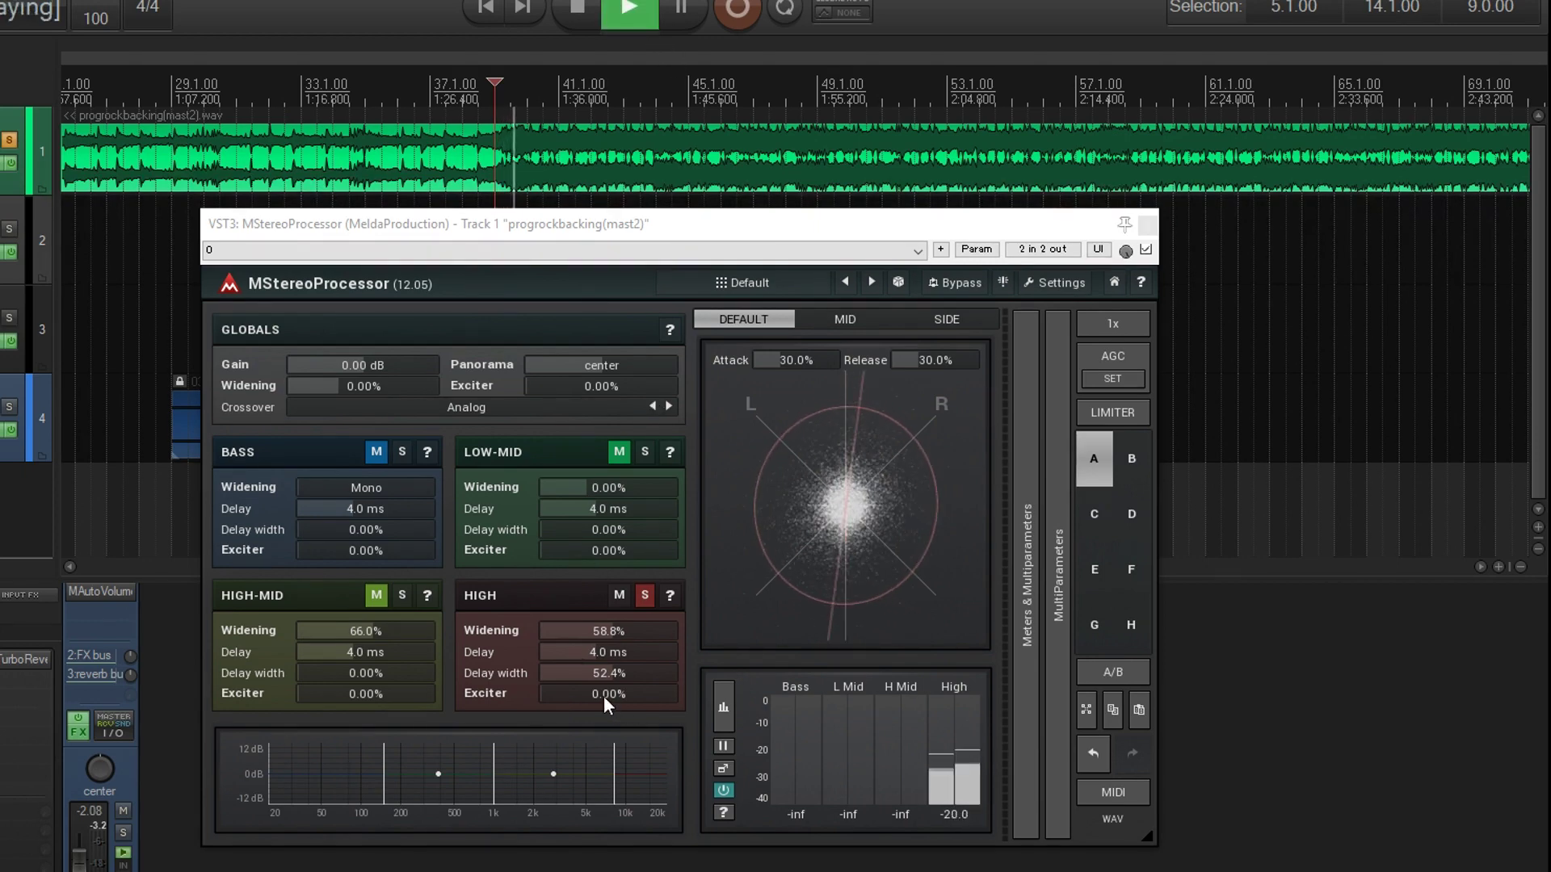
{"action": "mouse_move", "coordinate": [603, 696]}
{"action": "left_mouse_down"}
{"action": "mouse_move", "coordinate": [627, 695]}
{"action": "mouse_move", "coordinate": [607, 695]}
{"action": "left_mouse_up"}
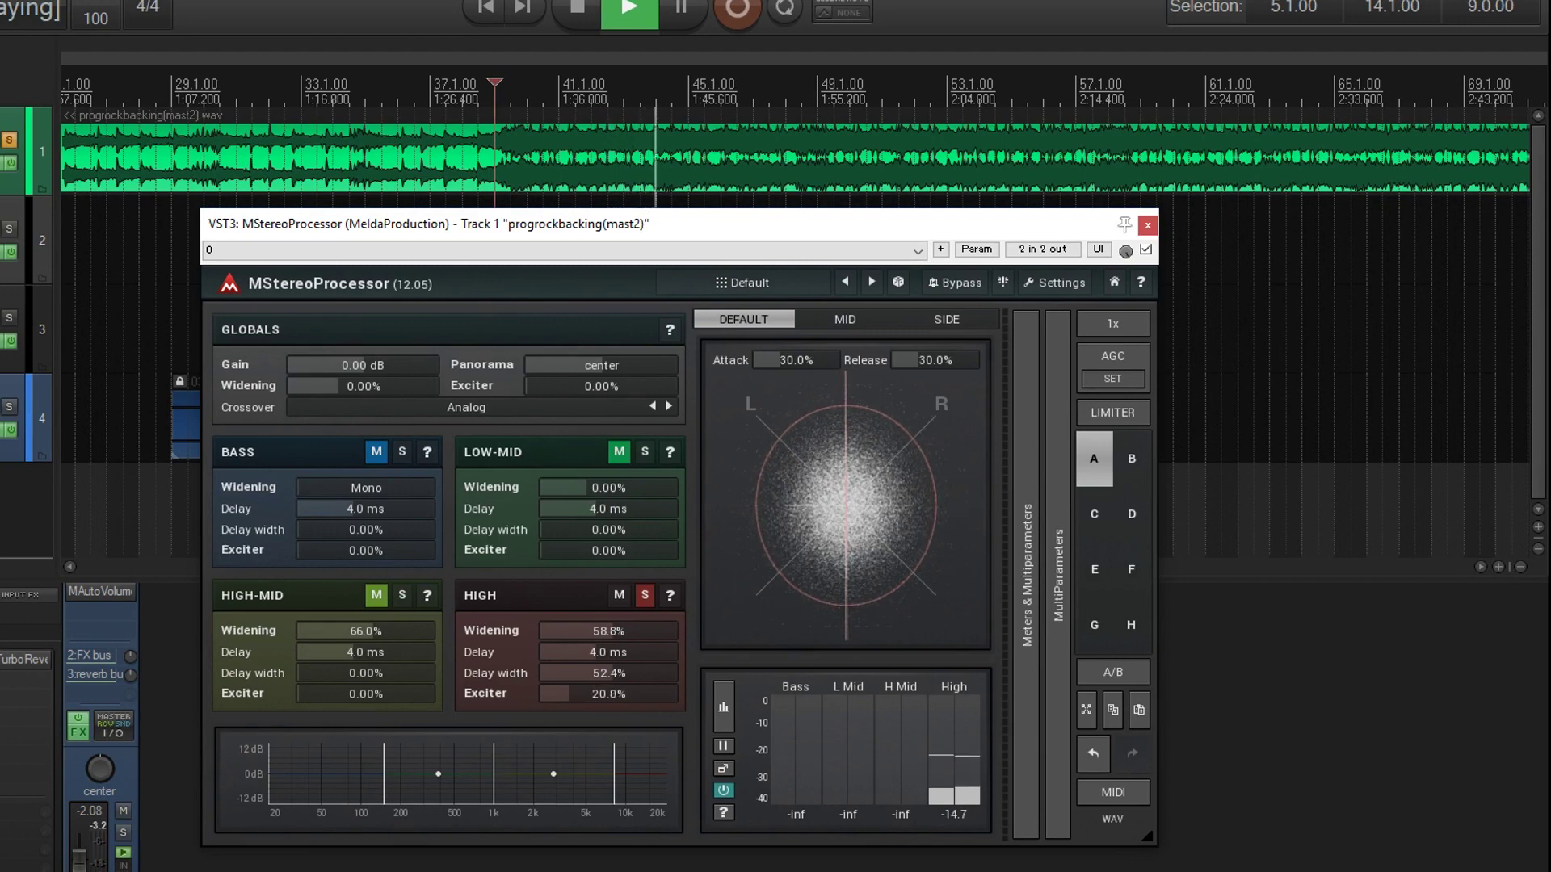
{"action": "left_click", "coordinate": [577, 9]}
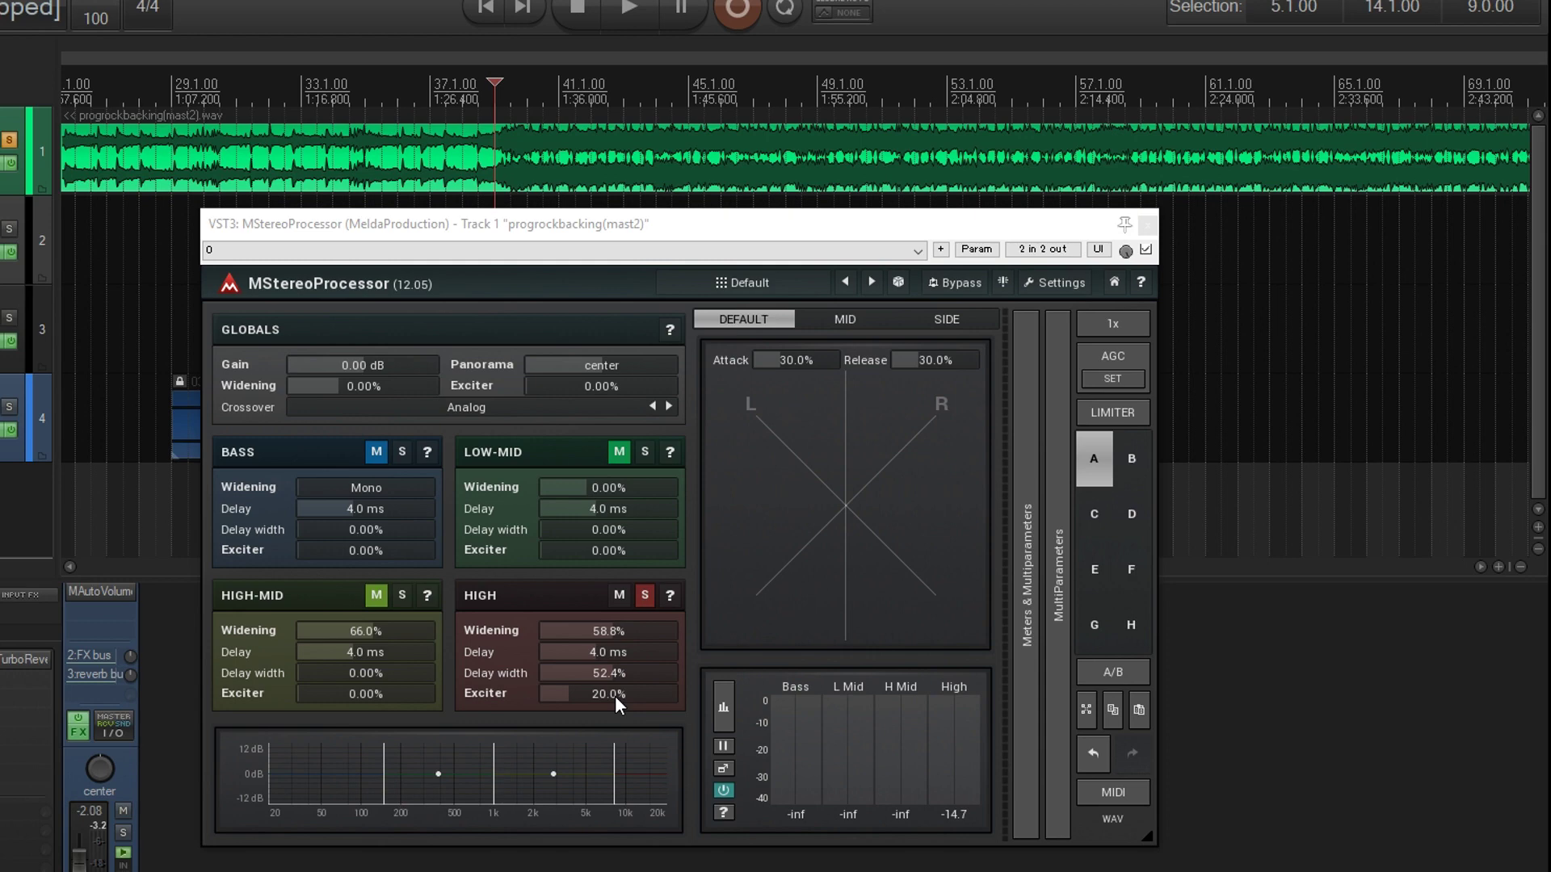
{"action": "left_click_drag", "start_coordinate": [614, 696], "coordinate": [614, 661]}
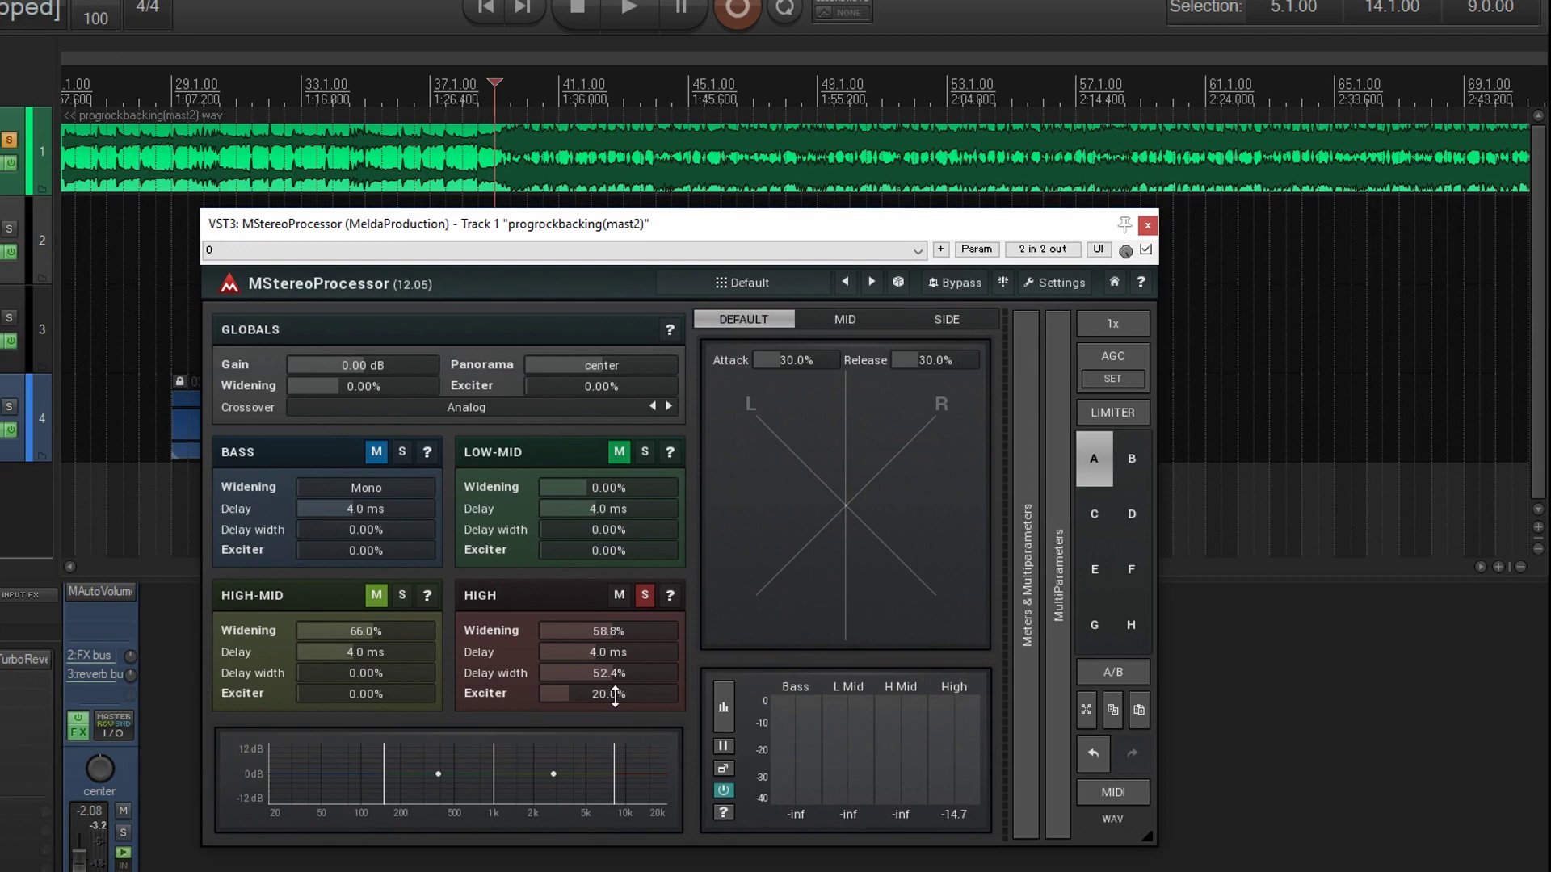
{"action": "left_click", "coordinate": [643, 598]}
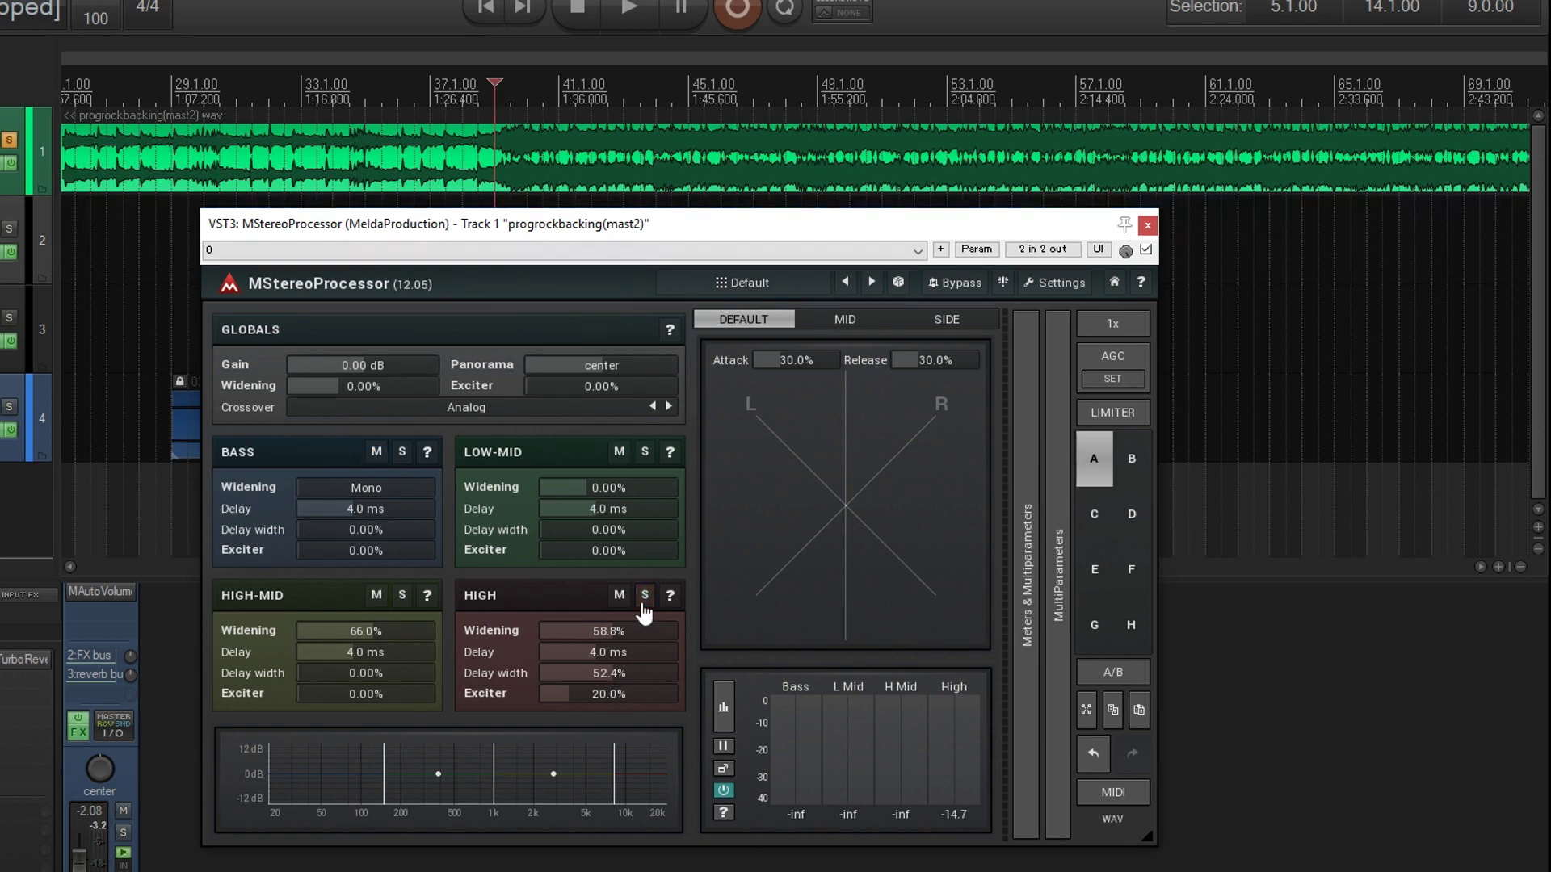
- Play the full four-band mix and A/B it against the bypassed, unprocessed sound
{"action": "left_click", "coordinate": [641, 18]}
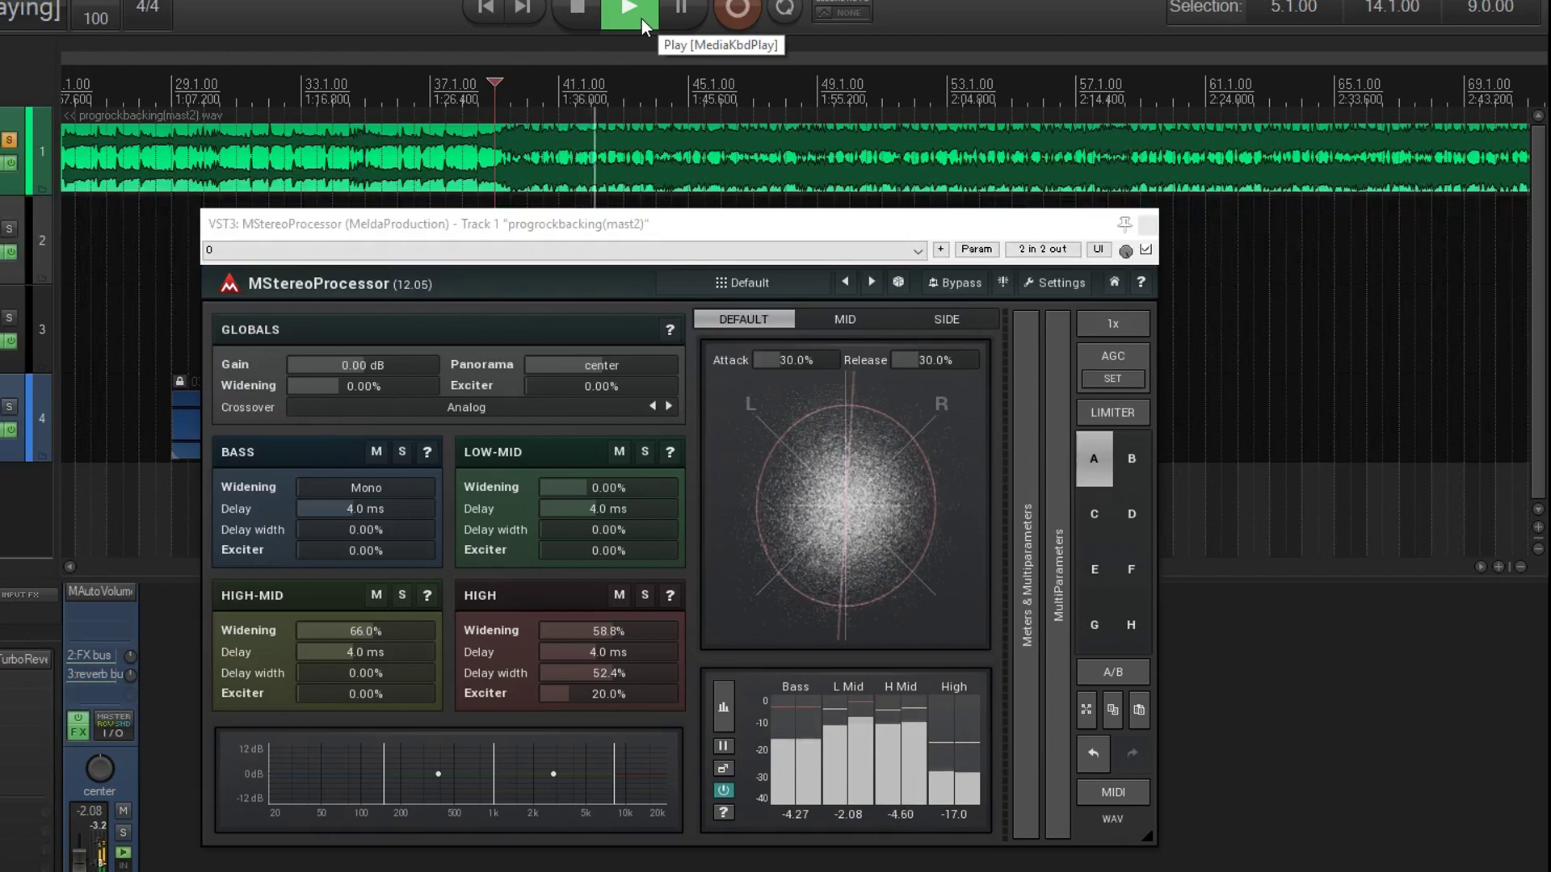
{"action": "left_click", "coordinate": [578, 11]}
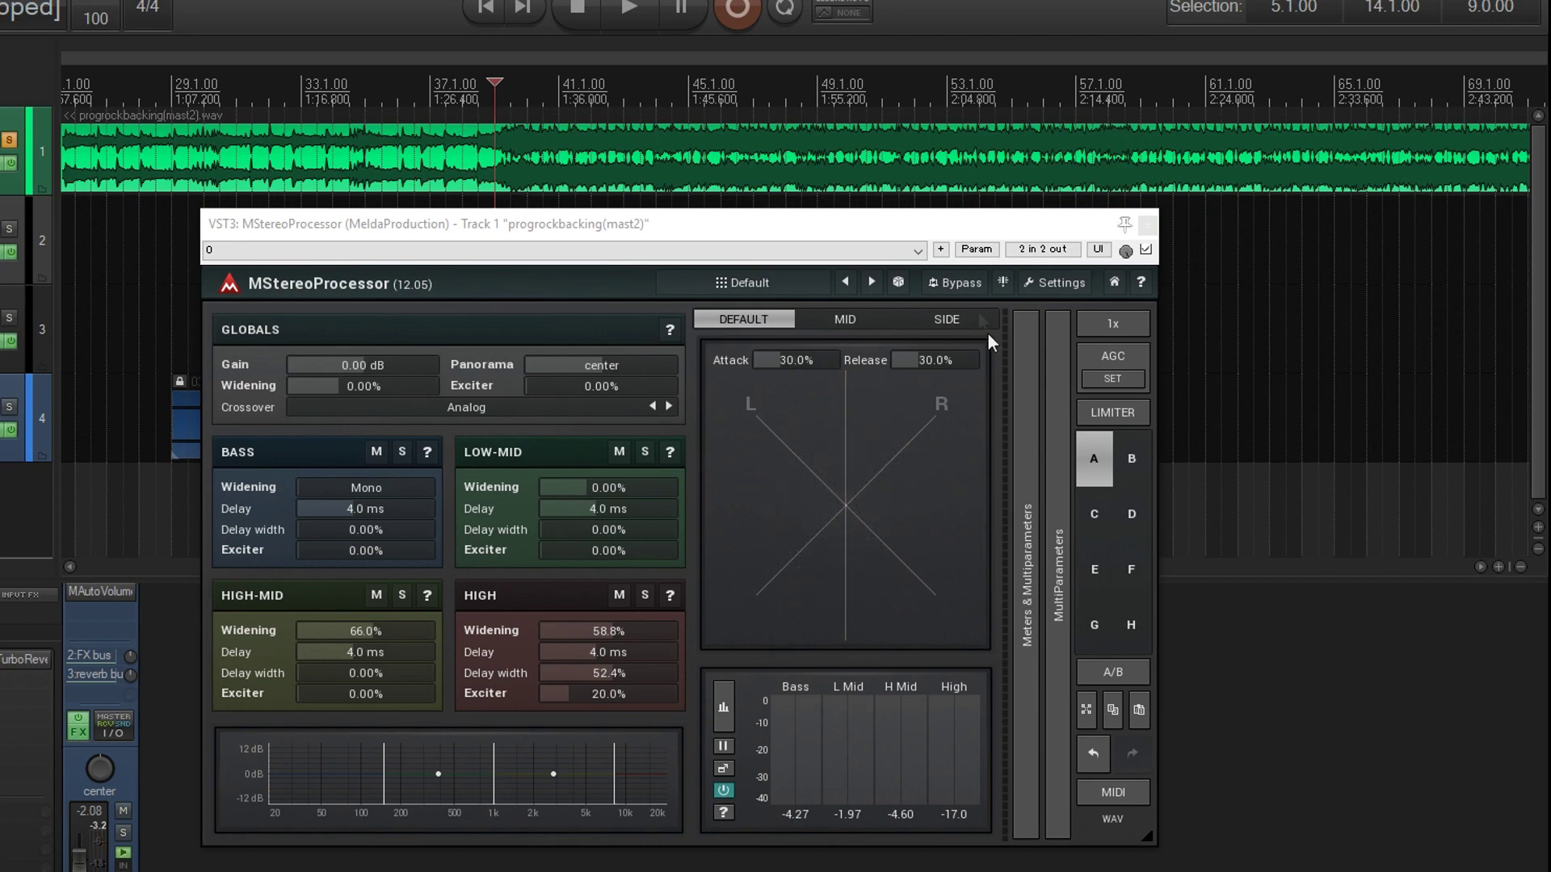
{"action": "left_click", "coordinate": [955, 298]}
{"action": "left_click", "coordinate": [654, 14]}
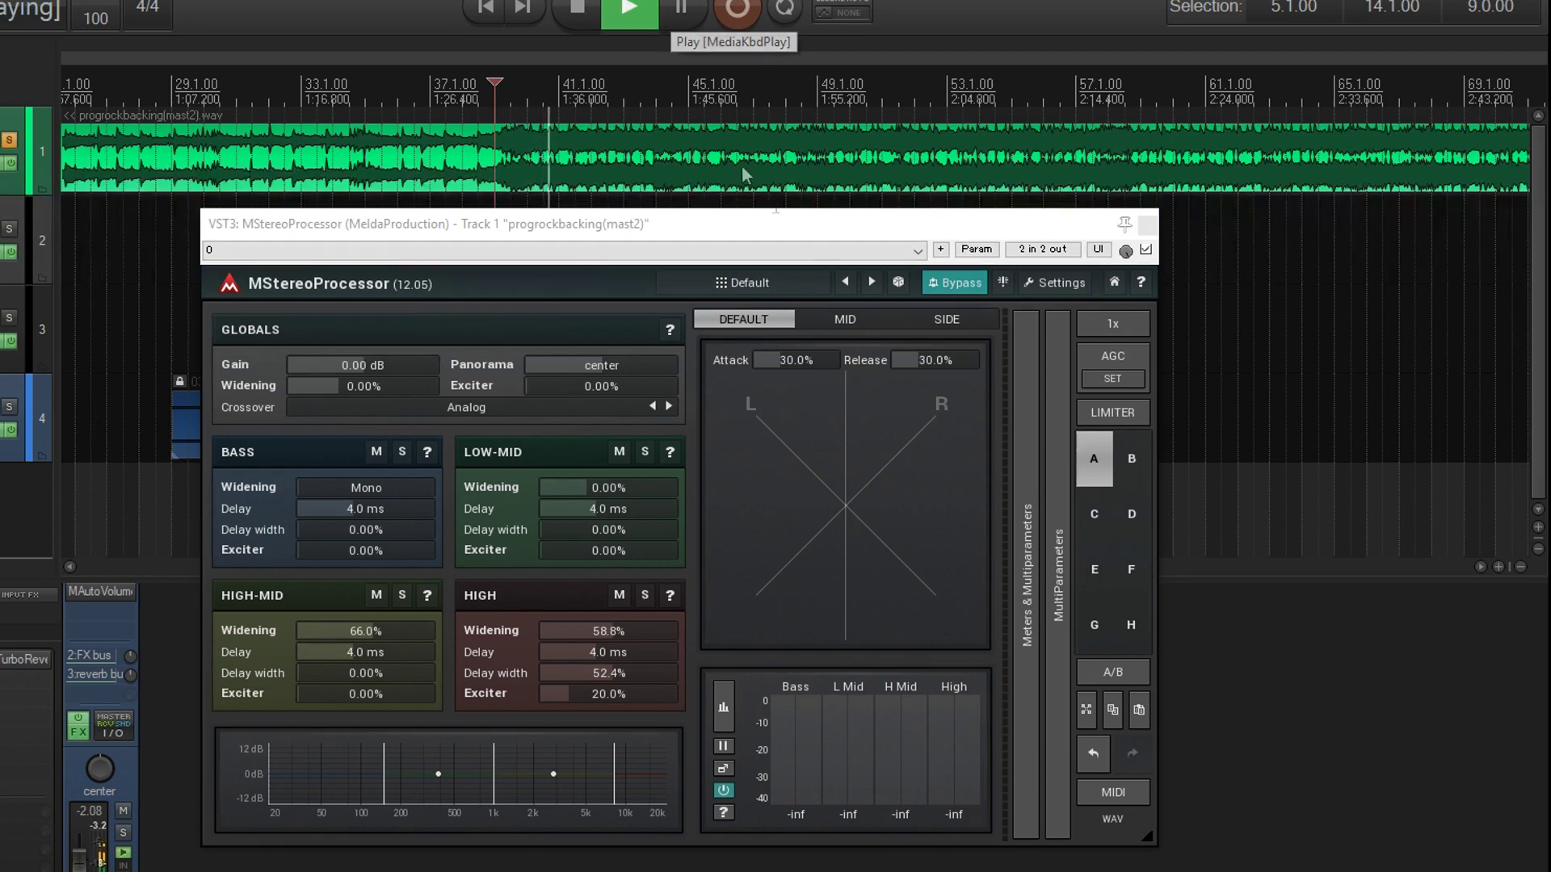
{"action": "left_click", "coordinate": [954, 289]}
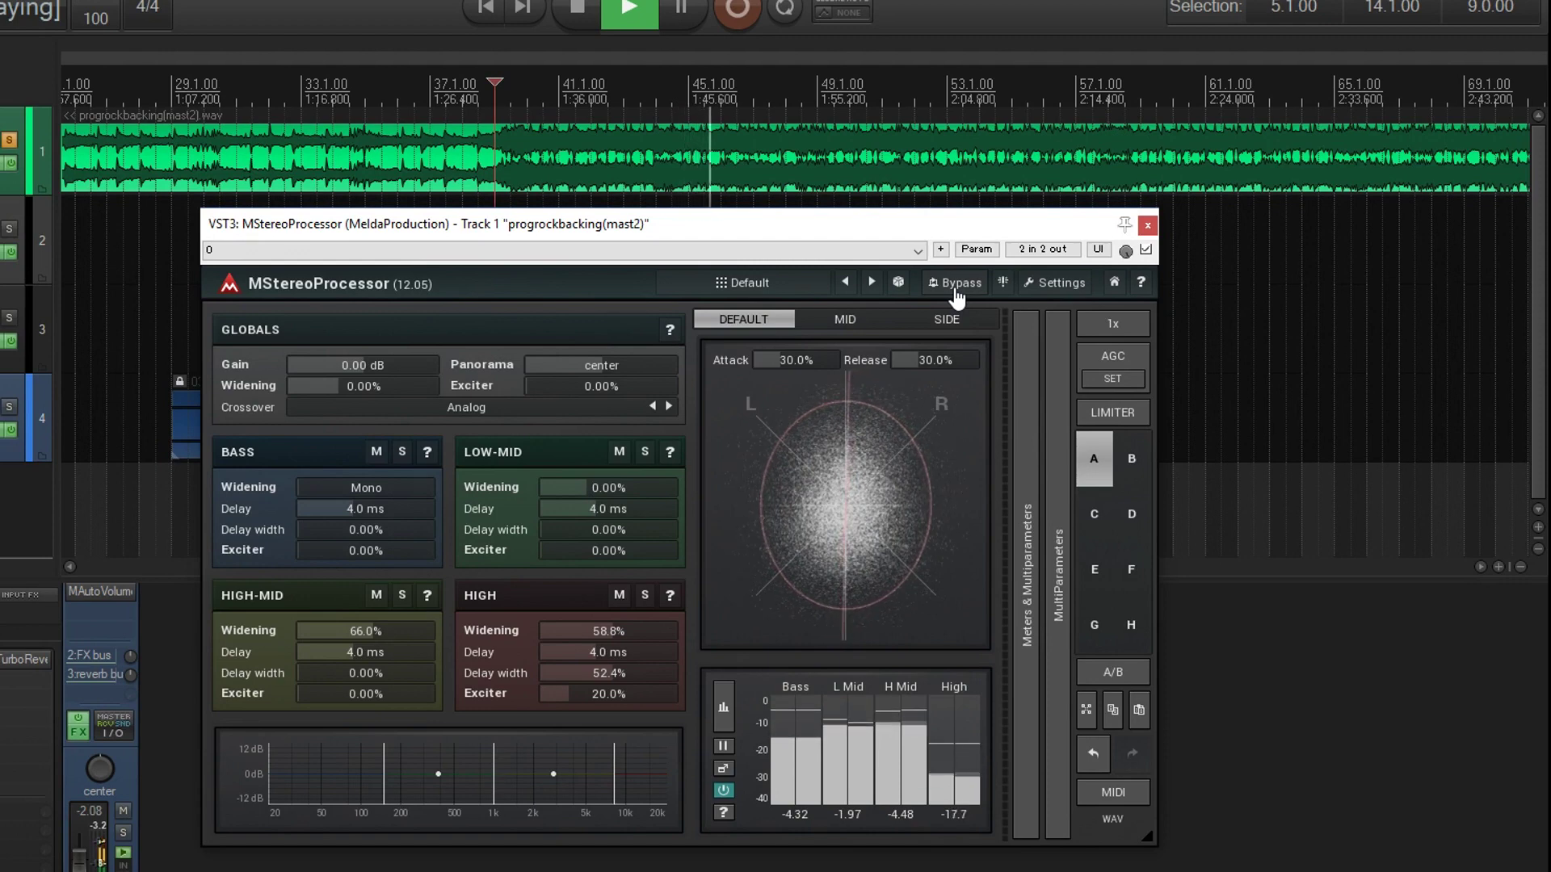
{"action": "left_click", "coordinate": [957, 299]}
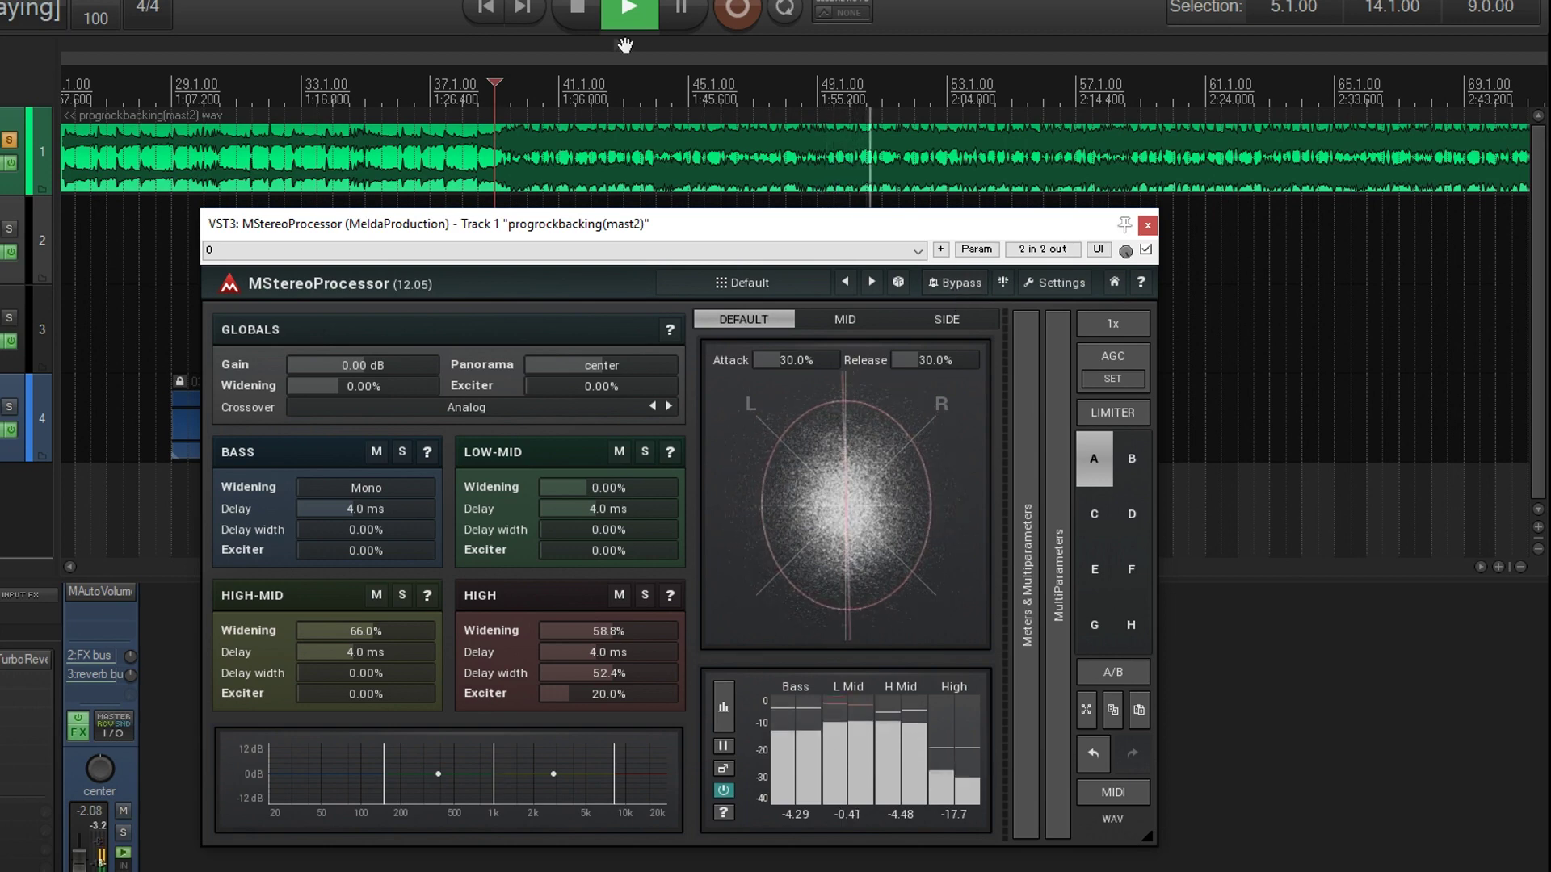
{"action": "left_click", "coordinate": [579, 21]}
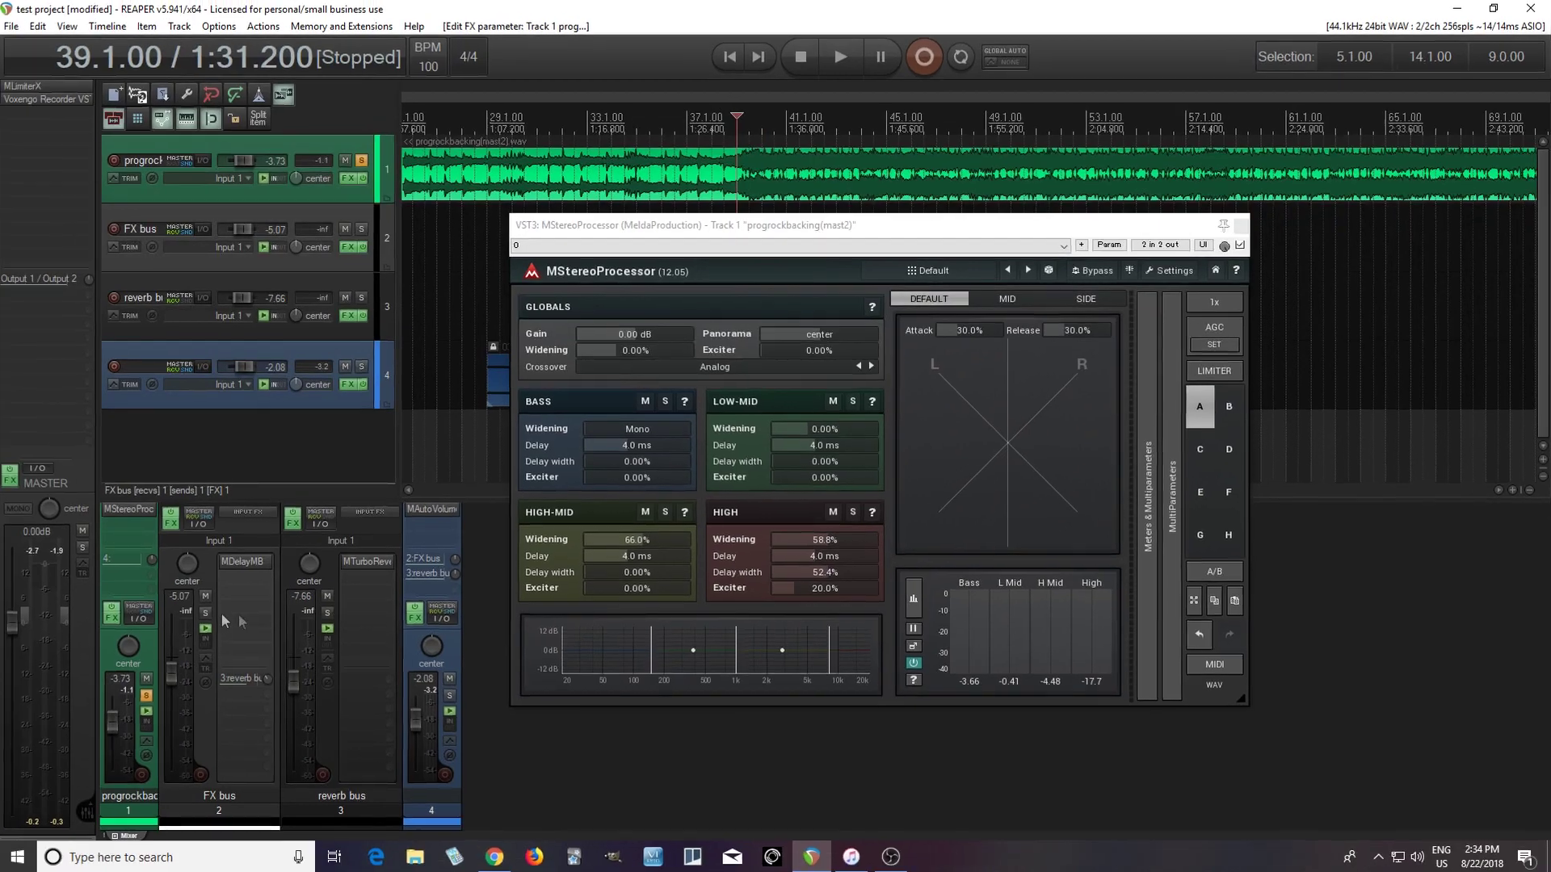
- Check the mix with the master in mono, A/B the plugin bypass, then restore stereo
{"action": "left_click", "coordinate": [19, 512]}
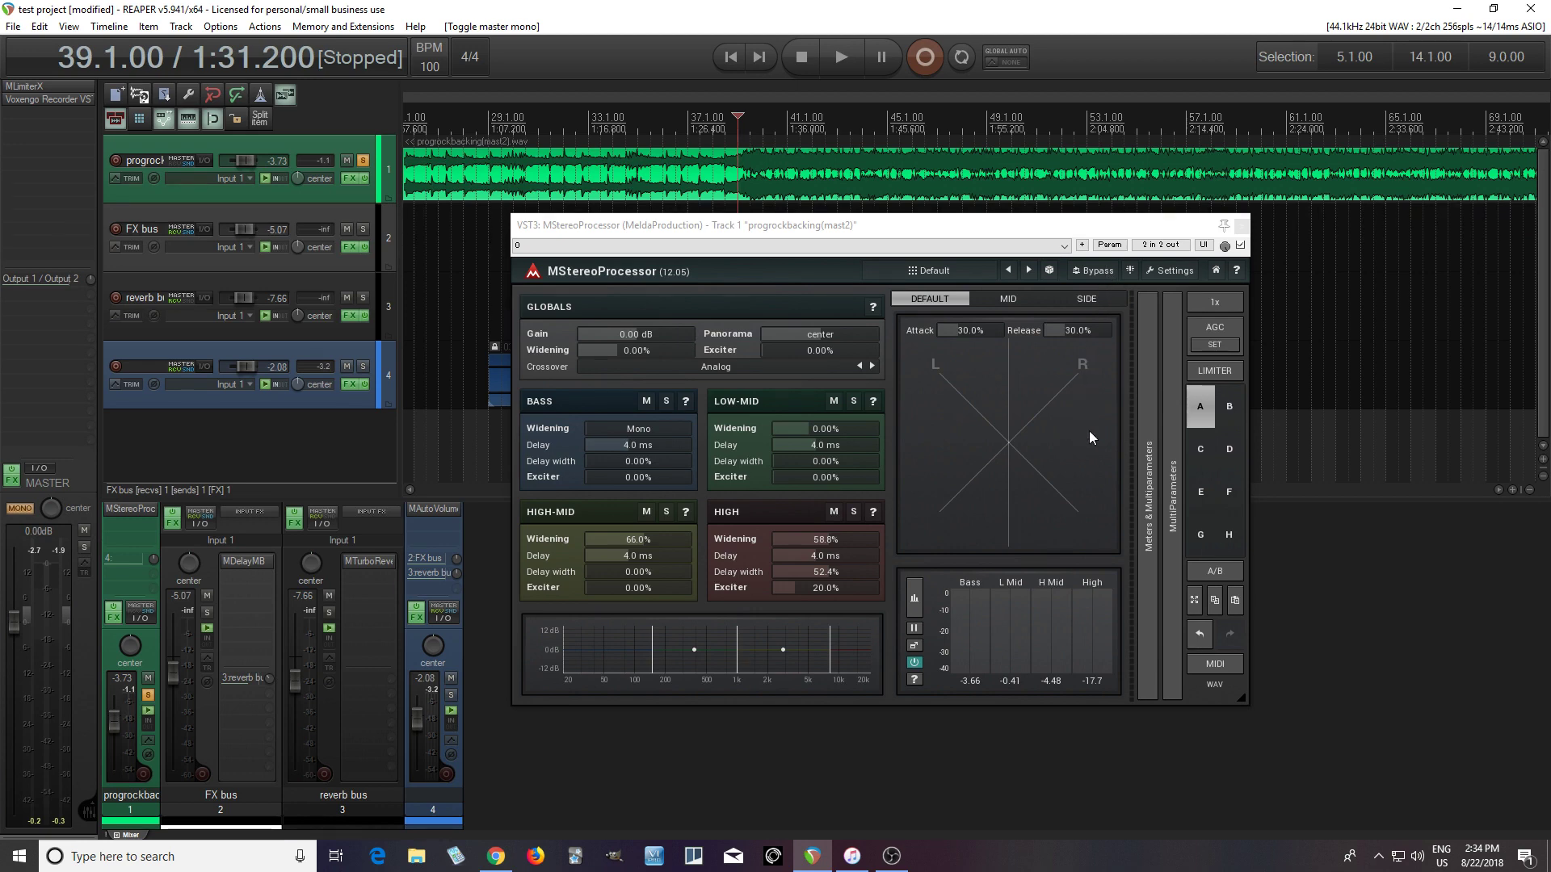
{"action": "left_click", "coordinate": [1094, 273]}
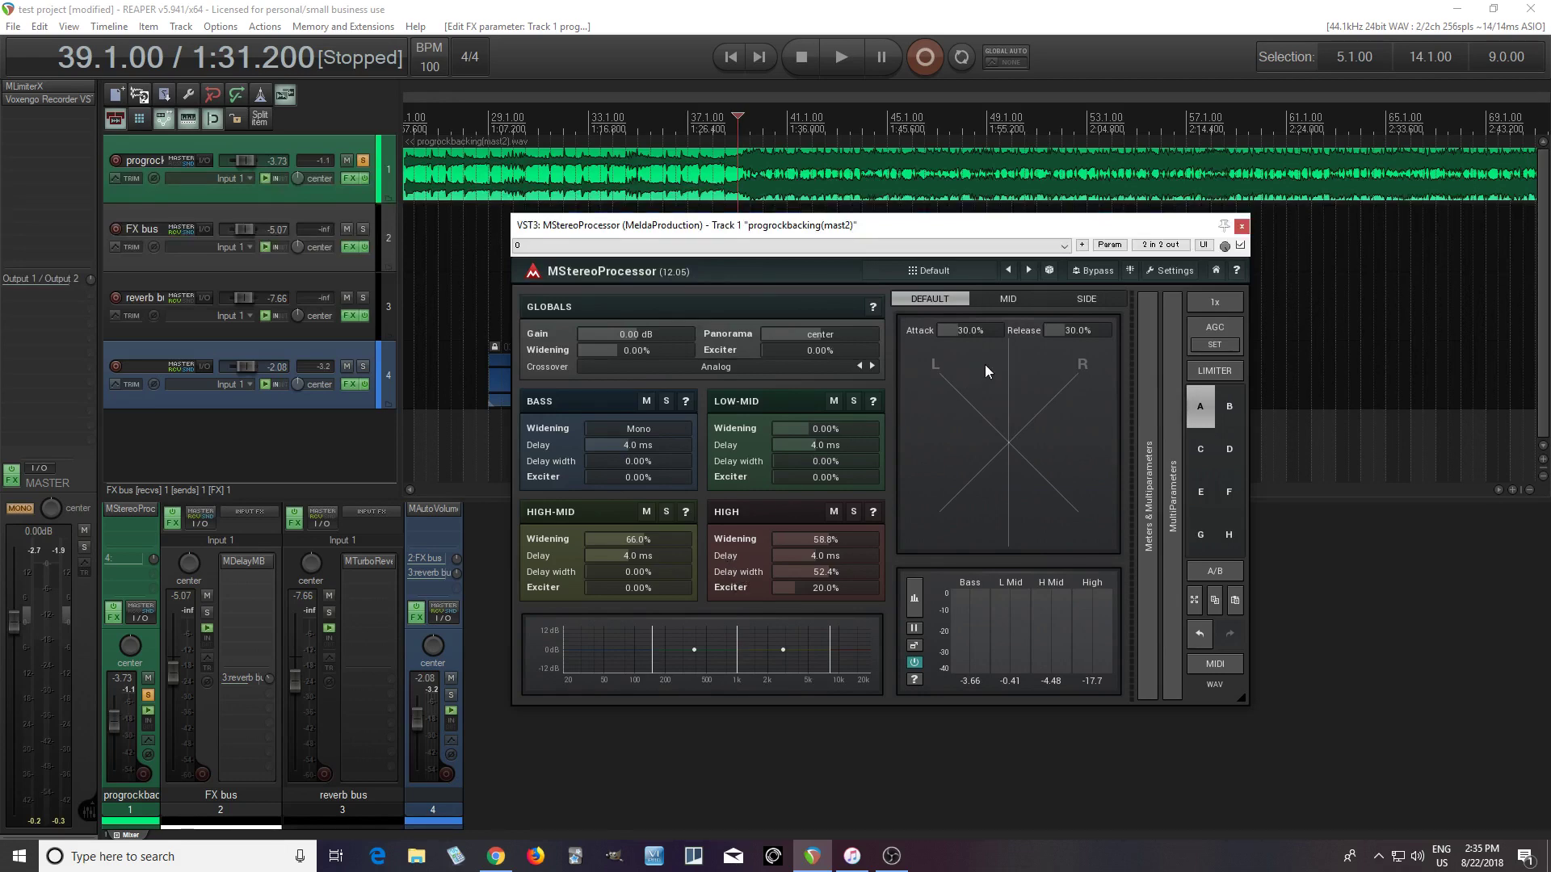
{"action": "left_click", "coordinate": [836, 57]}
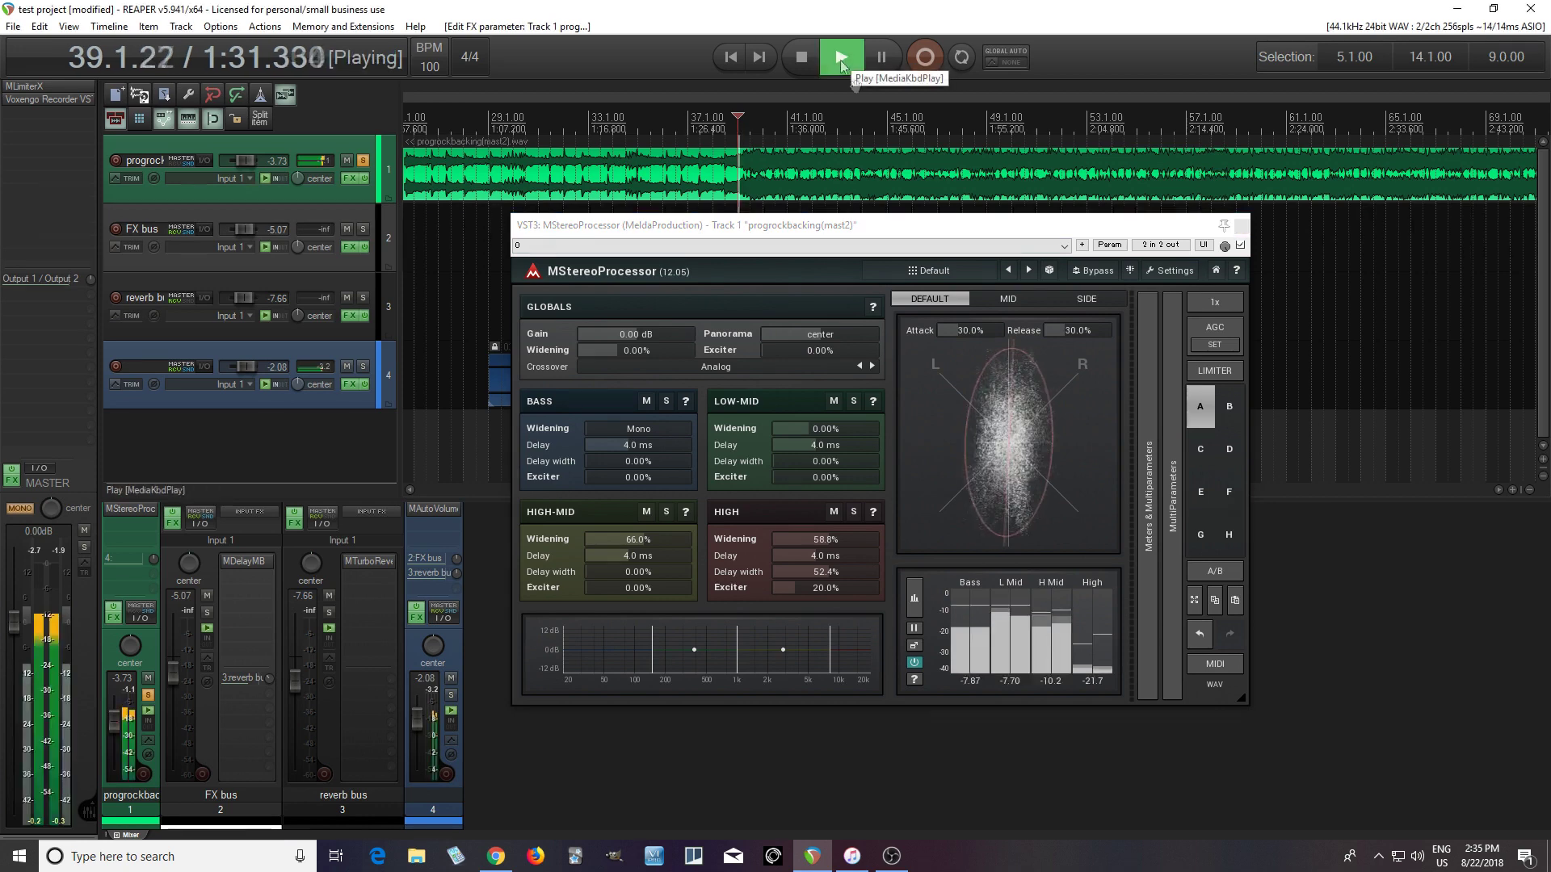
{"action": "left_click", "coordinate": [1099, 273]}
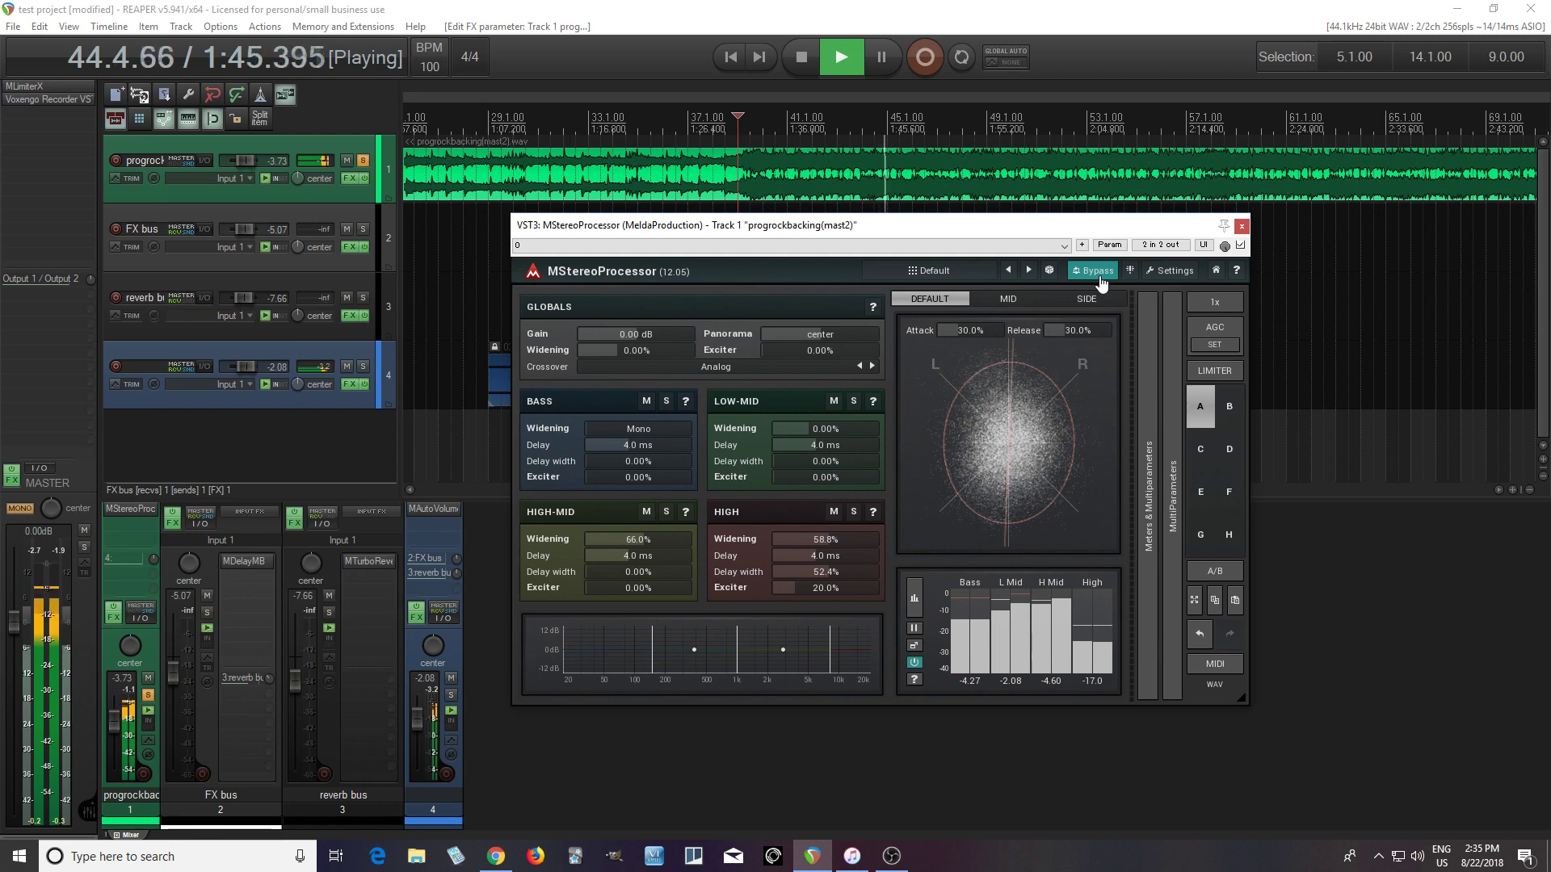
{"action": "left_click", "coordinate": [1098, 272]}
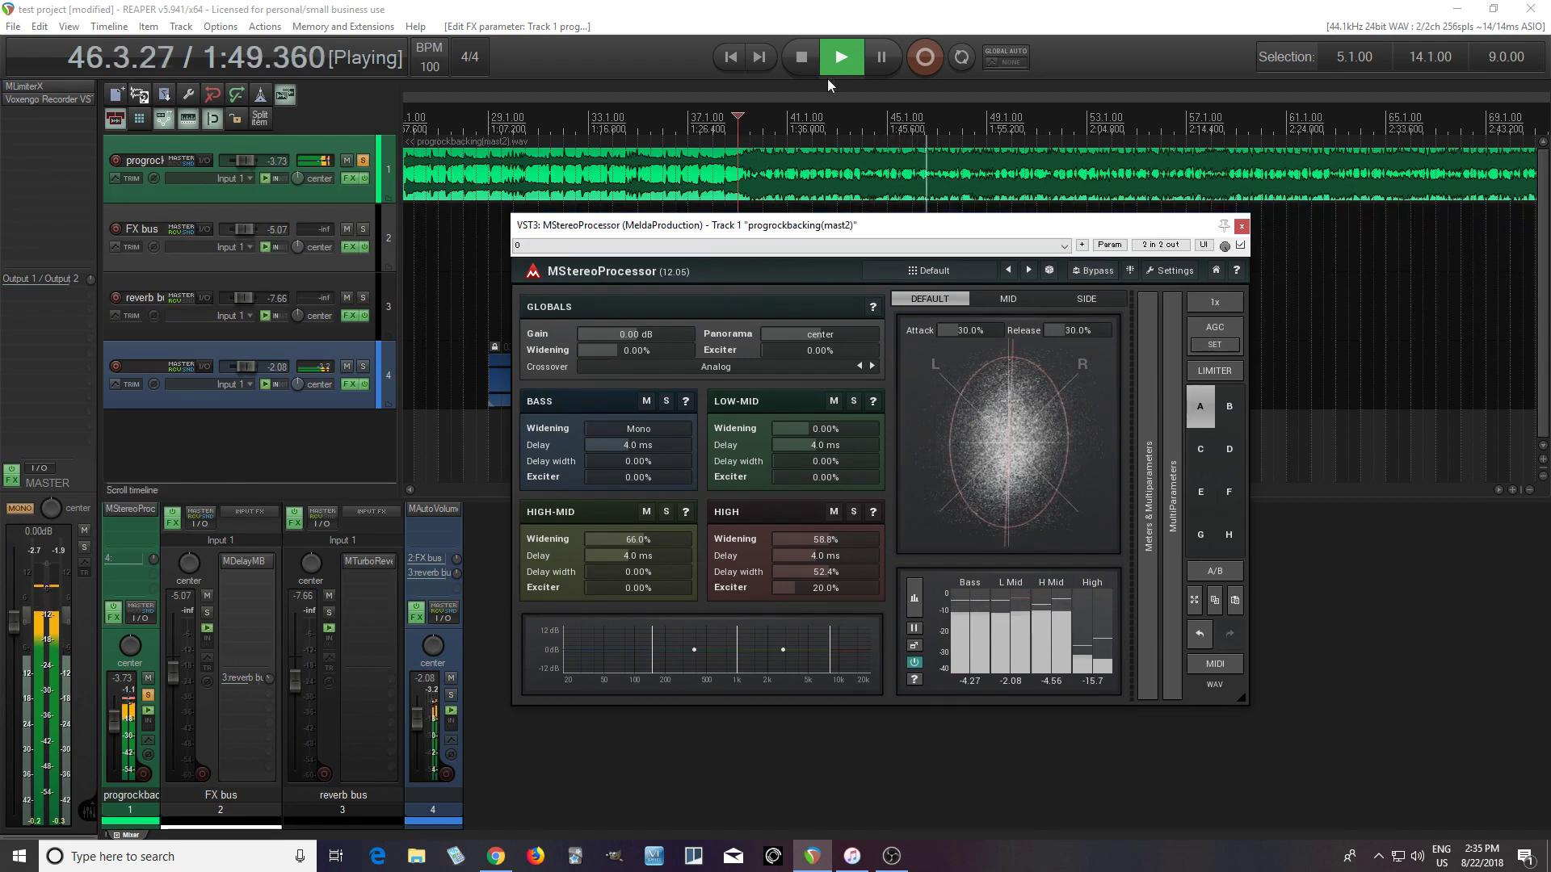
{"action": "left_click", "coordinate": [800, 59]}
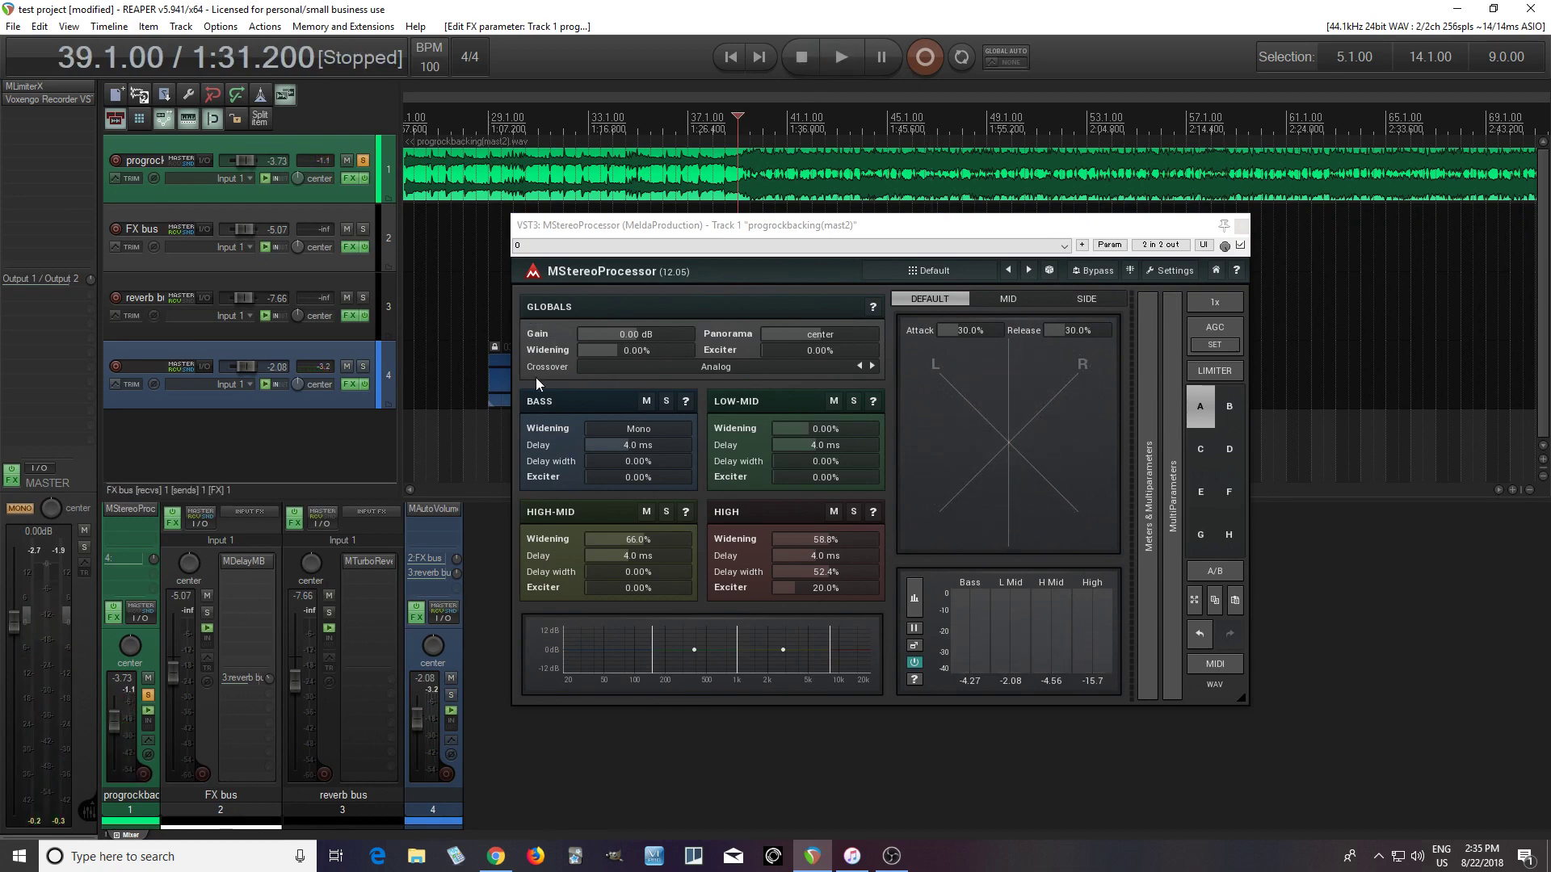
{"action": "left_click", "coordinate": [22, 515]}
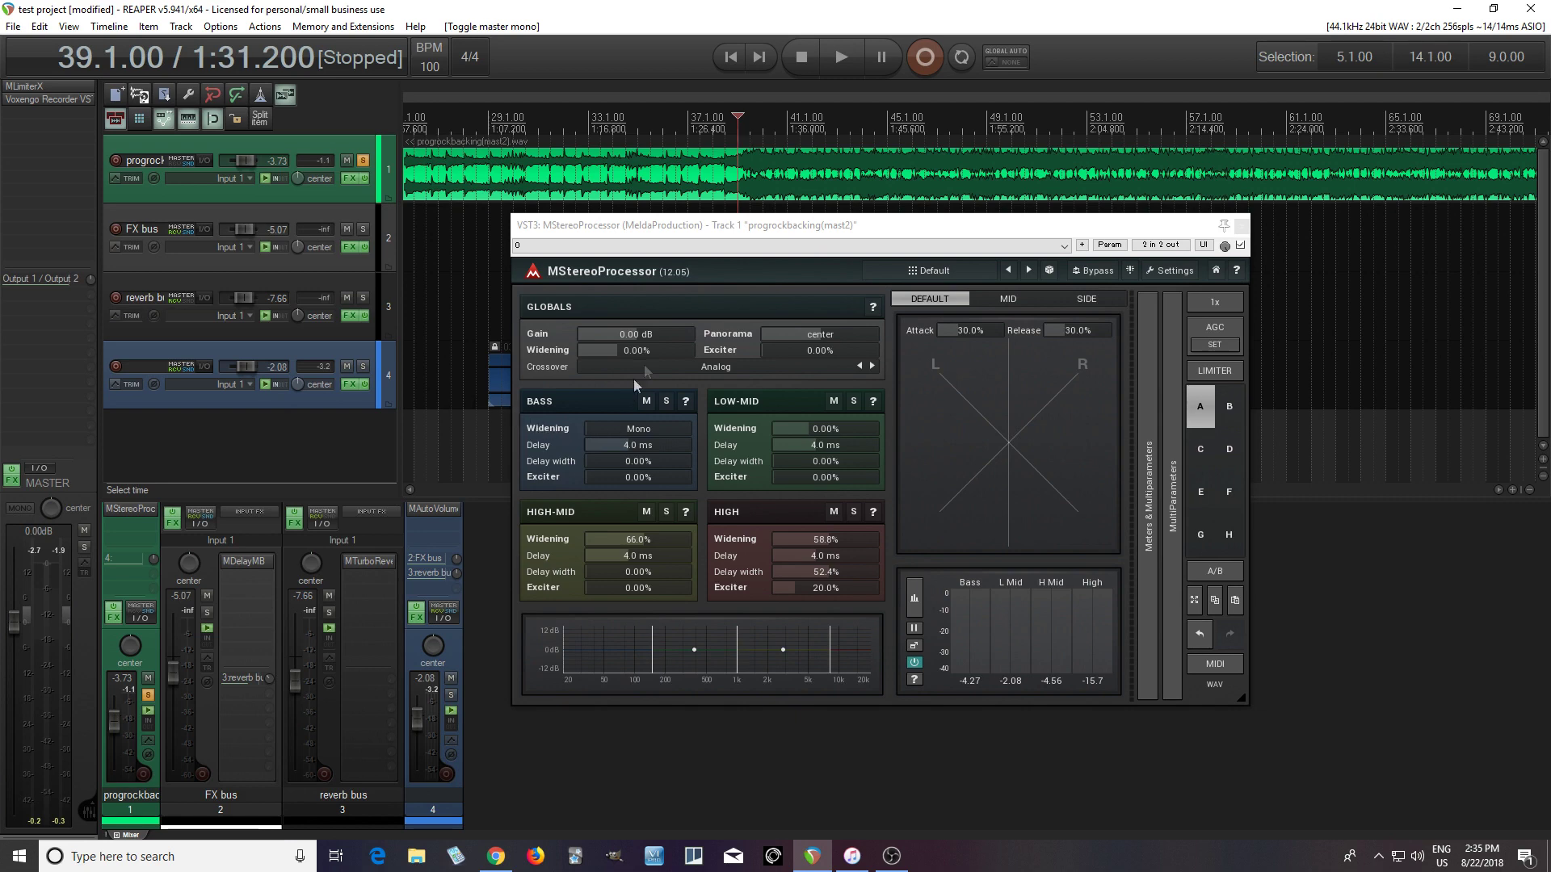
- Focus MStereoProcessor and open the Crossover type list, with Analog currently selected
{"action": "left_click", "coordinate": [820, 336]}
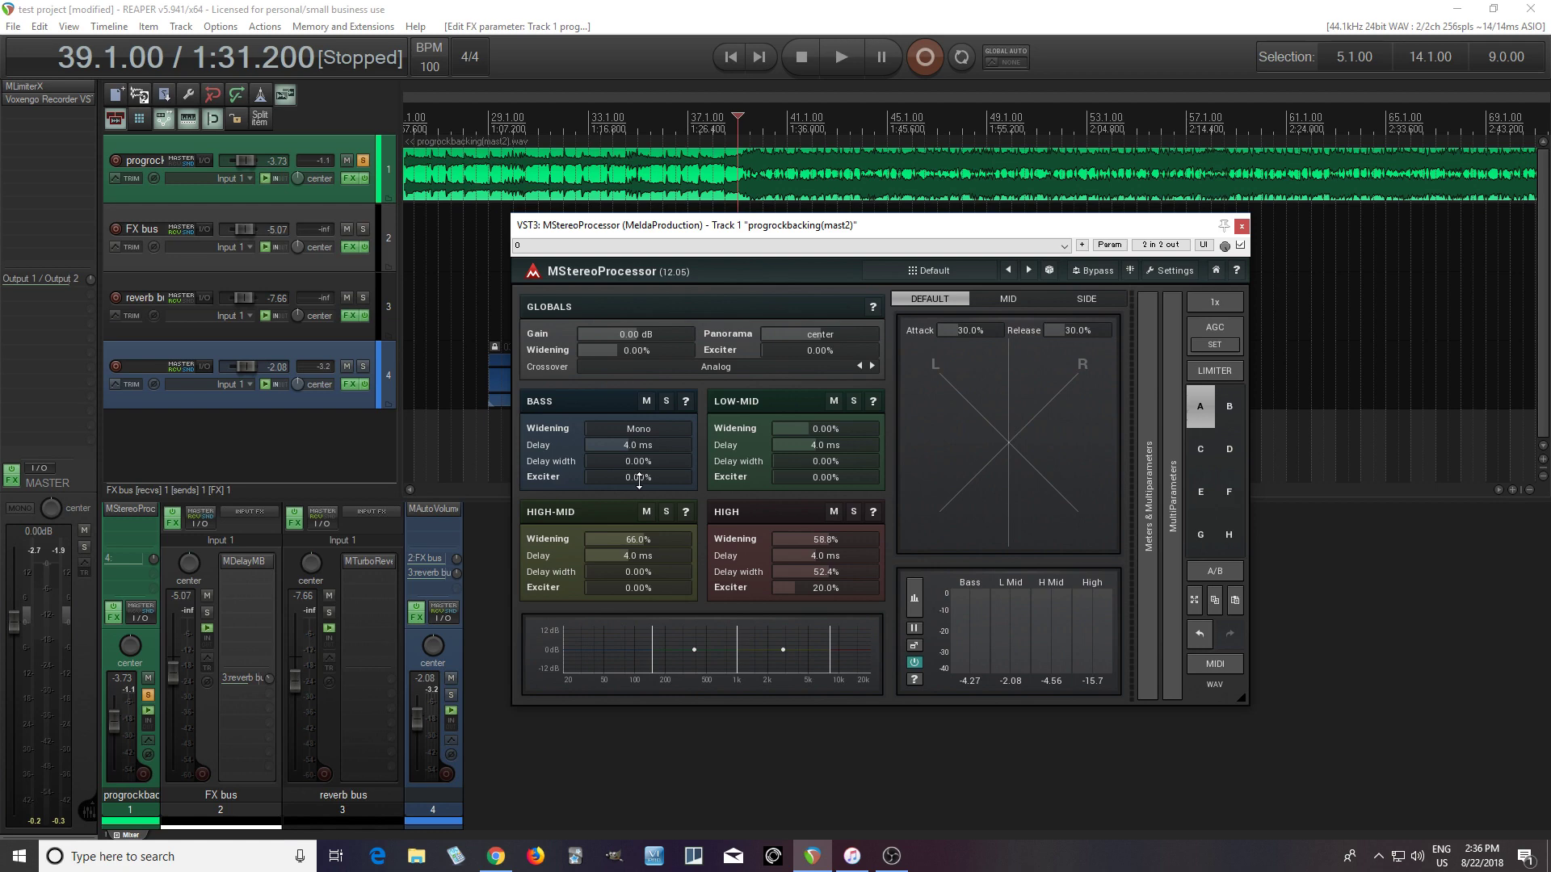
{"action": "left_click", "coordinate": [709, 375]}
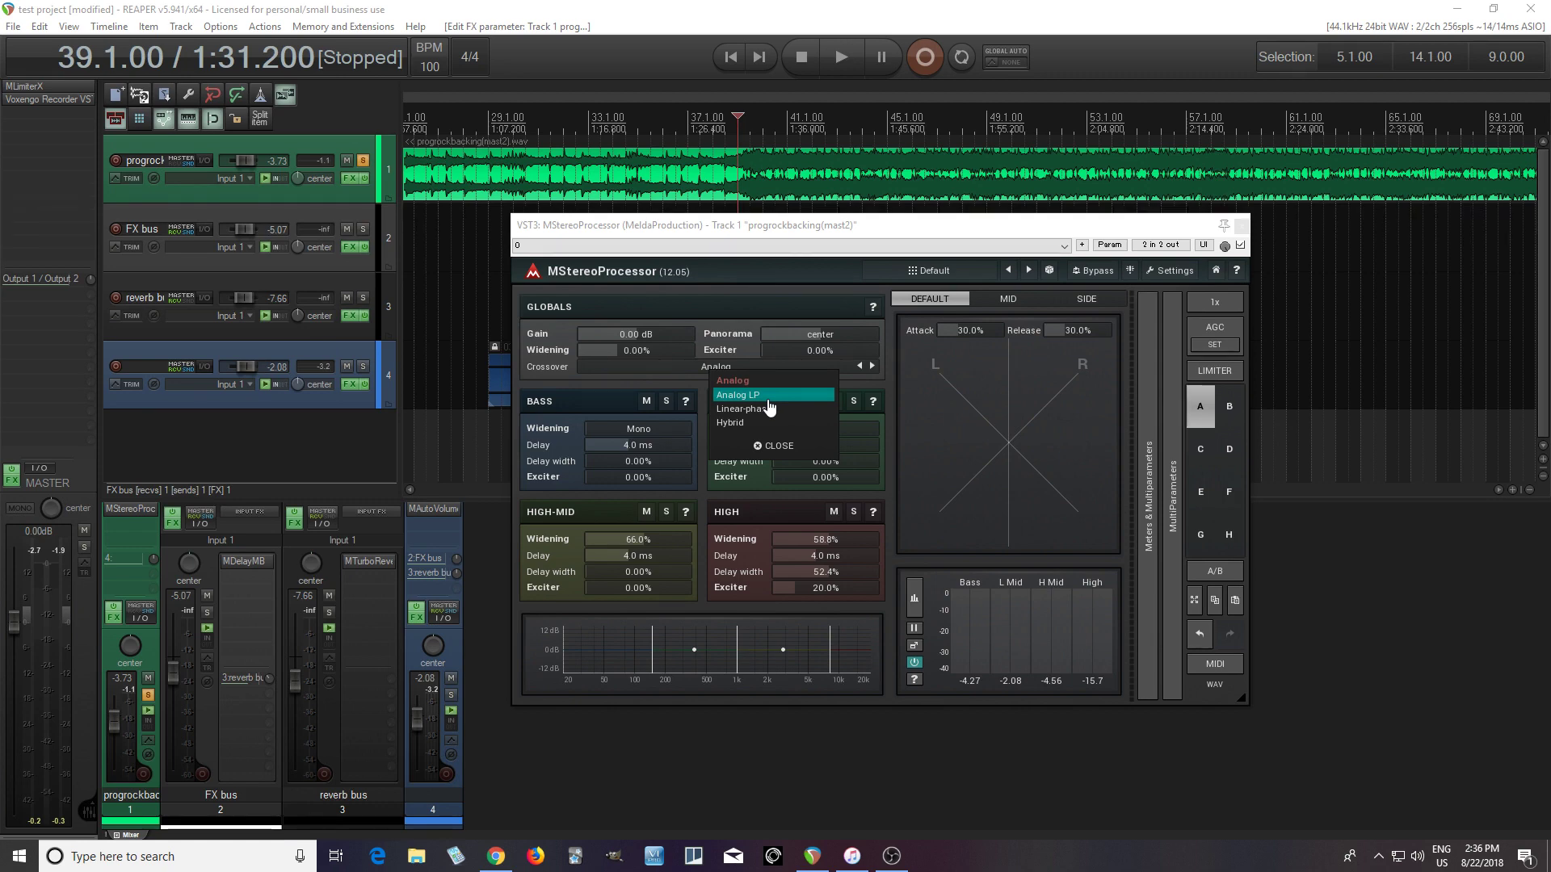
- Close the Crossover list with Analog still selected and drag the plugin window left
{"action": "left_click", "coordinate": [735, 232]}
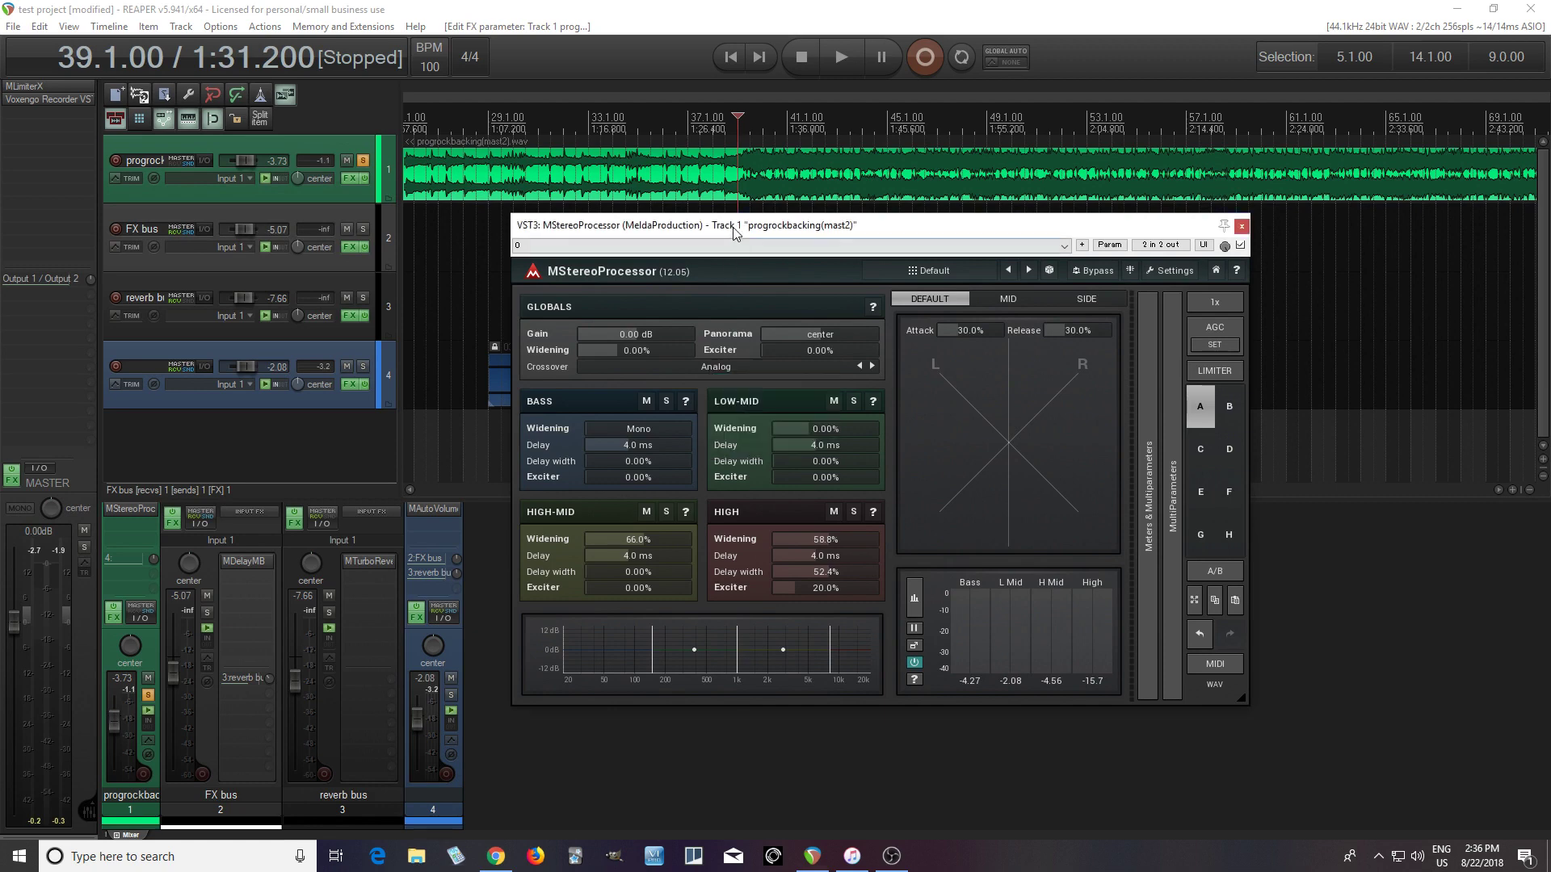
{"action": "left_click_drag", "start_coordinate": [735, 232], "coordinate": [635, 234]}
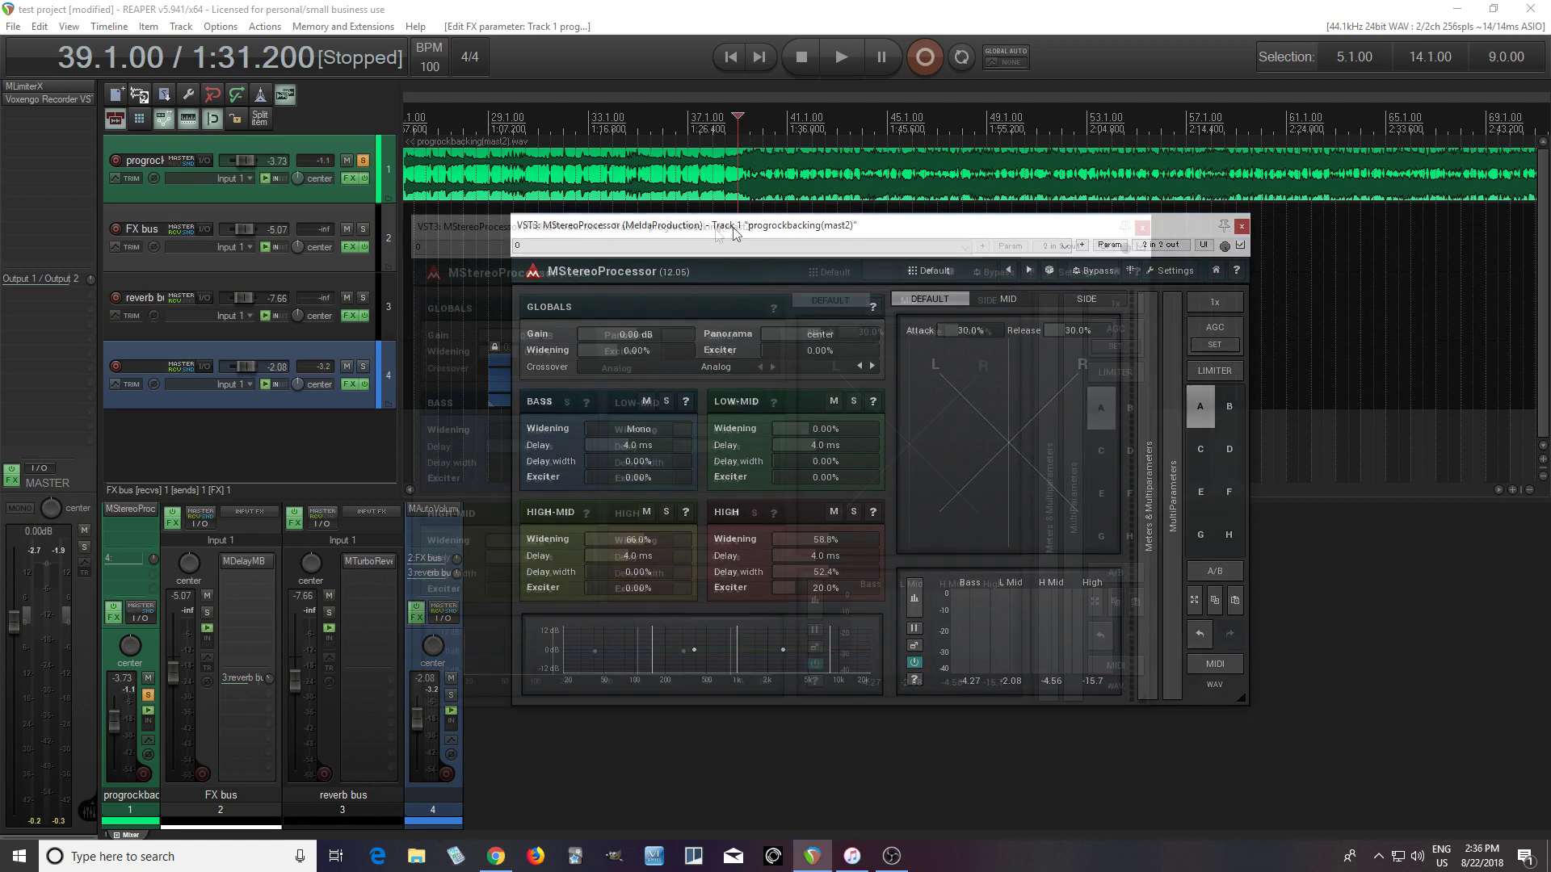